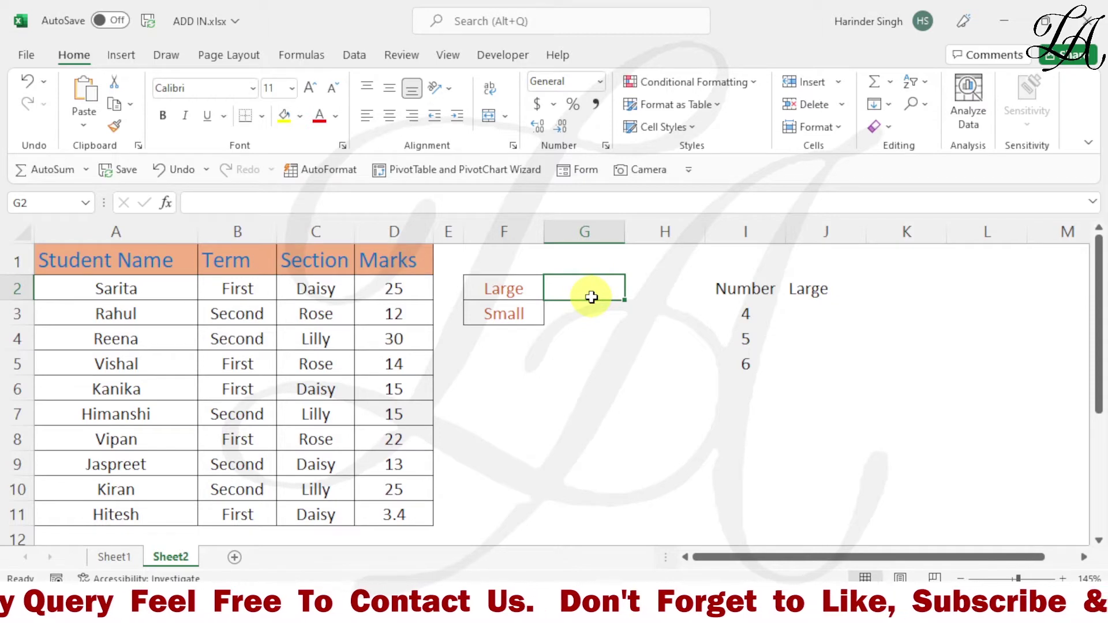
Enter a LARGE formula in G2 that returns the 5th largest value of the marks range D2:D11
{"action": "type", "text": "=lar"}
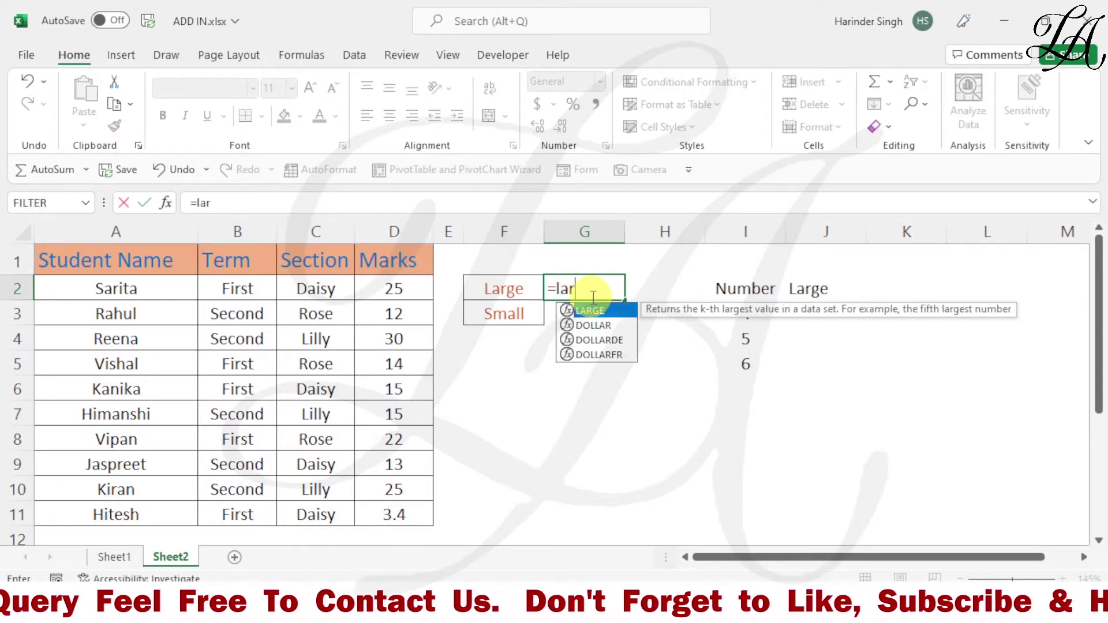
{"action": "type", "text": "ge("}
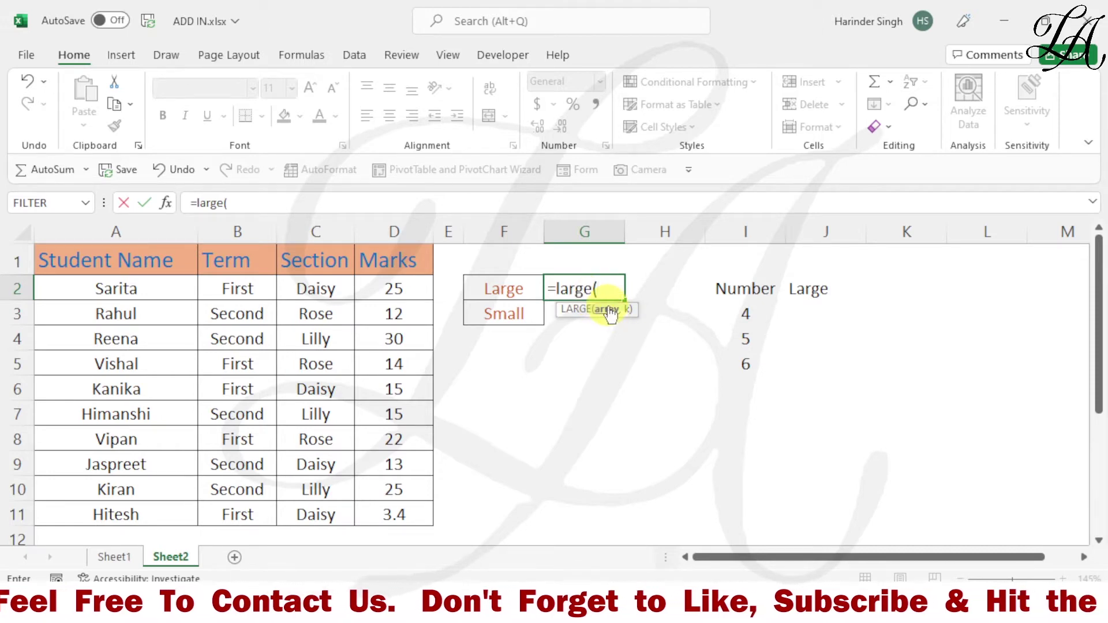
{"action": "left_click_drag", "start_coordinate": [394, 288], "coordinate": [407, 511]}
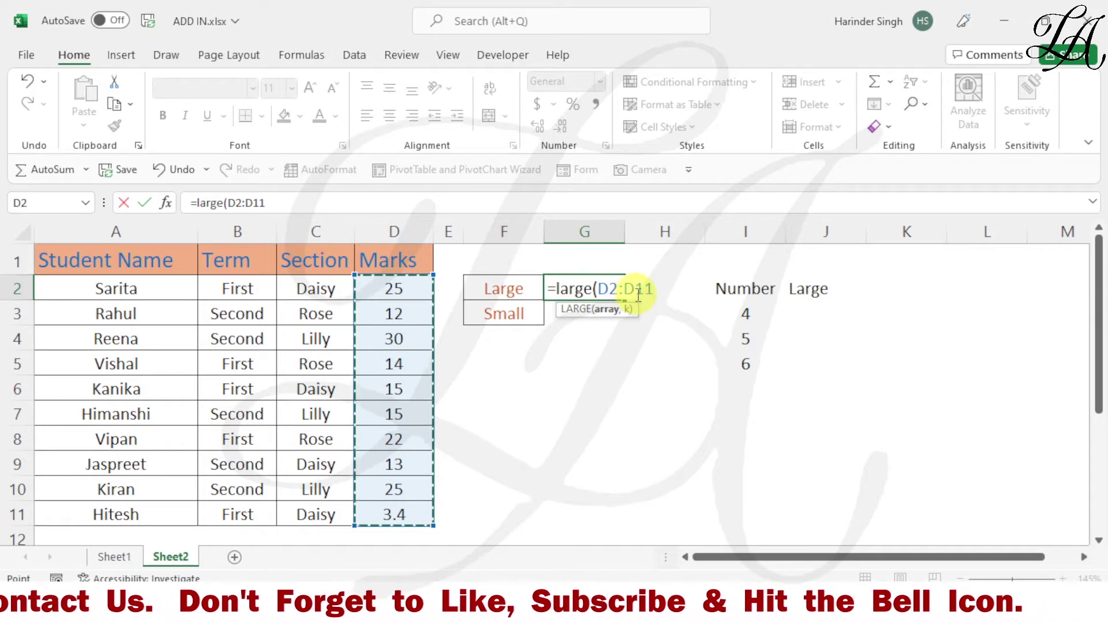
{"action": "type", "text": ","}
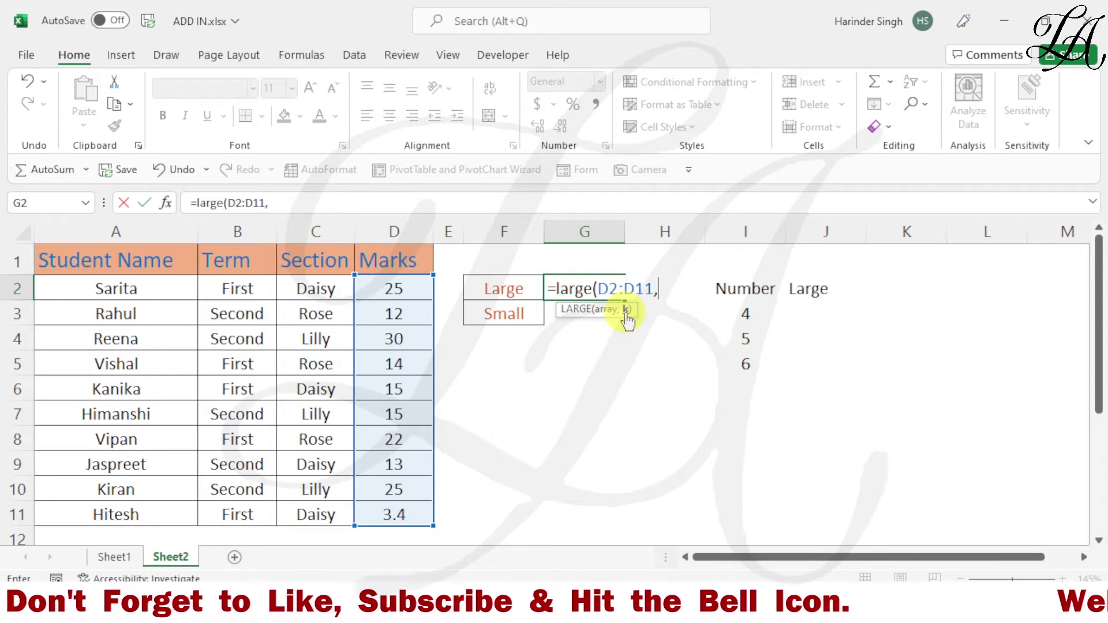
{"action": "type", "text": "5"}
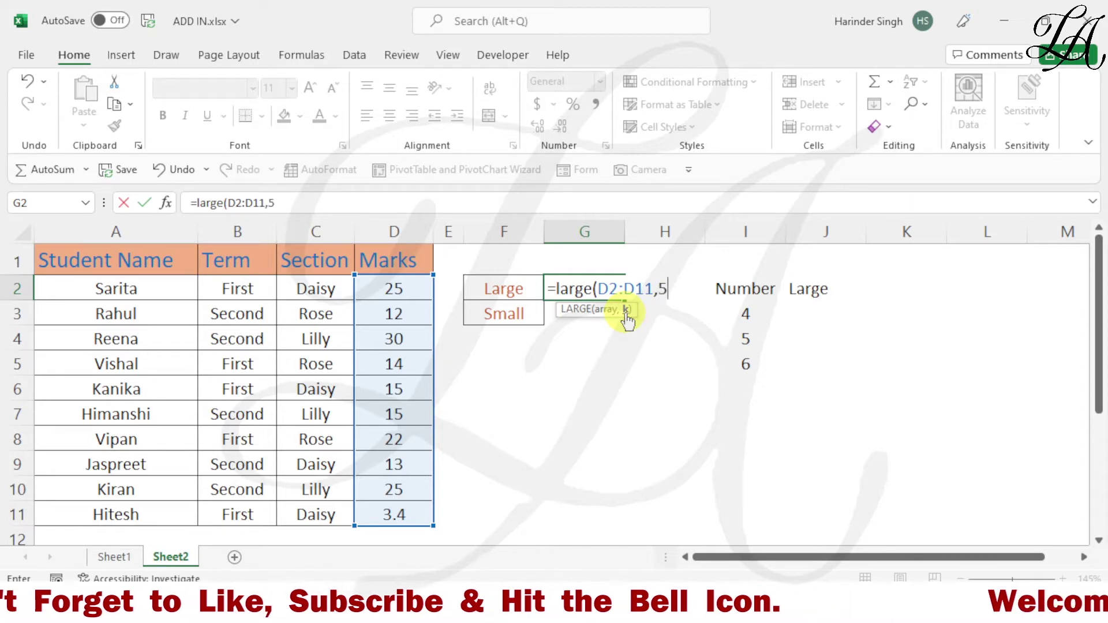
{"action": "type", "text": ")"}
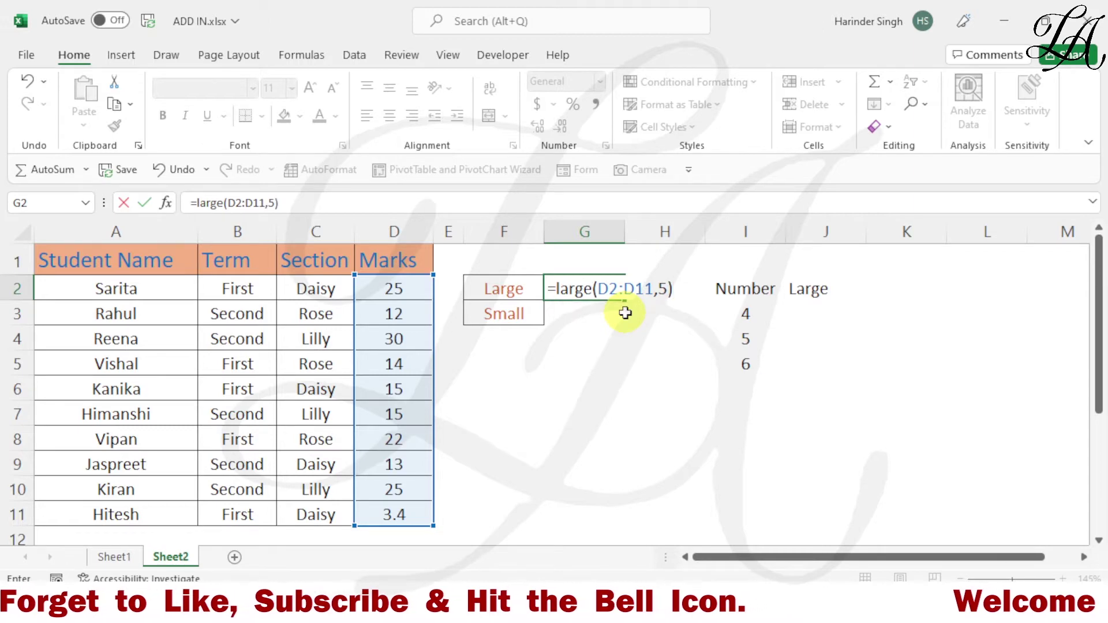
{"action": "key", "text": "Return"}
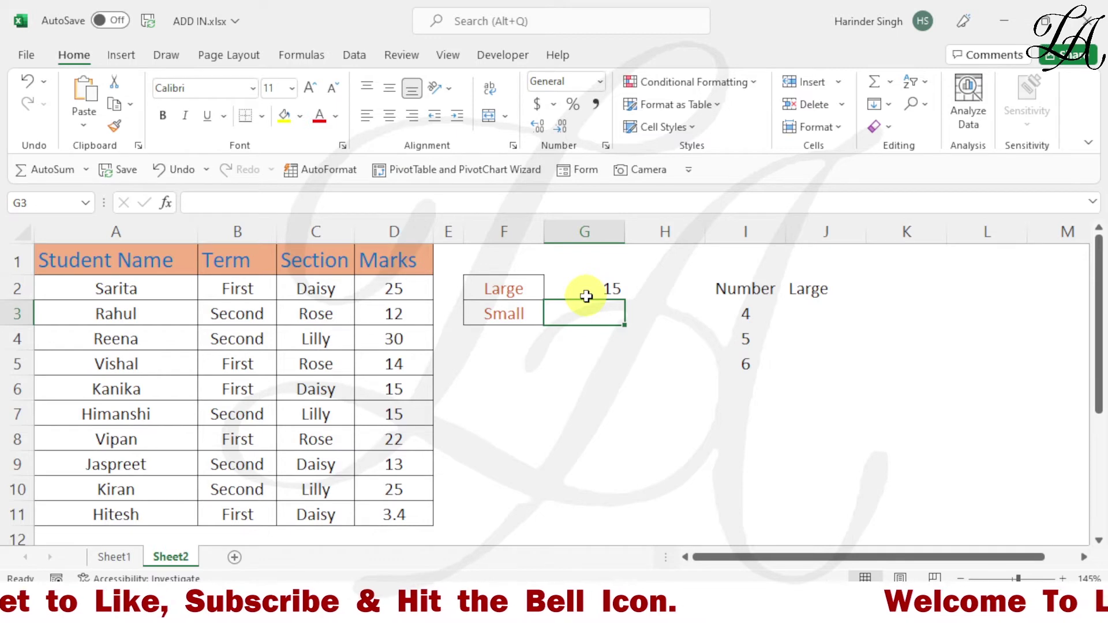
Change the k argument of the LARGE formula in G2 to 2
{"action": "left_click", "coordinate": [586, 292]}
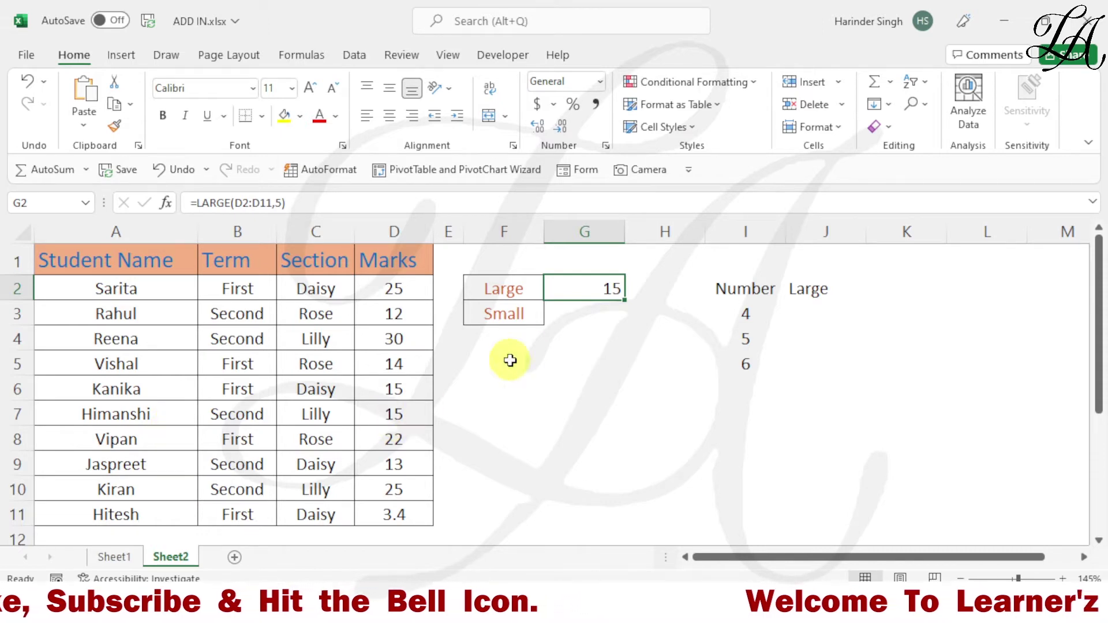
{"action": "double_click", "coordinate": [594, 292]}
{"action": "left_click", "coordinate": [678, 291]}
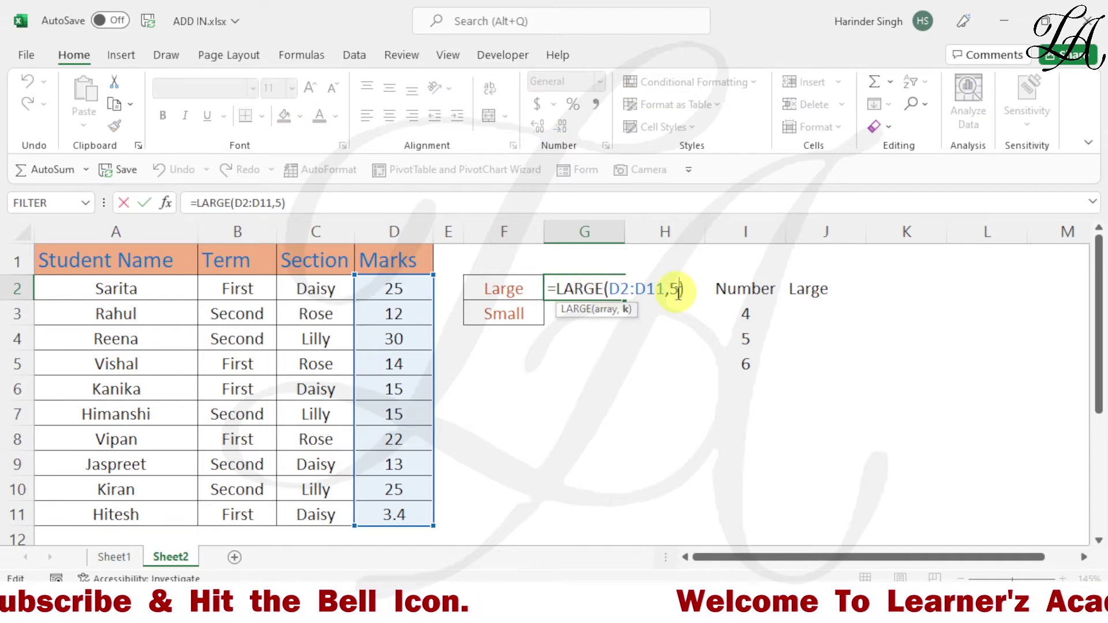
{"action": "key", "text": "BackSpace"}
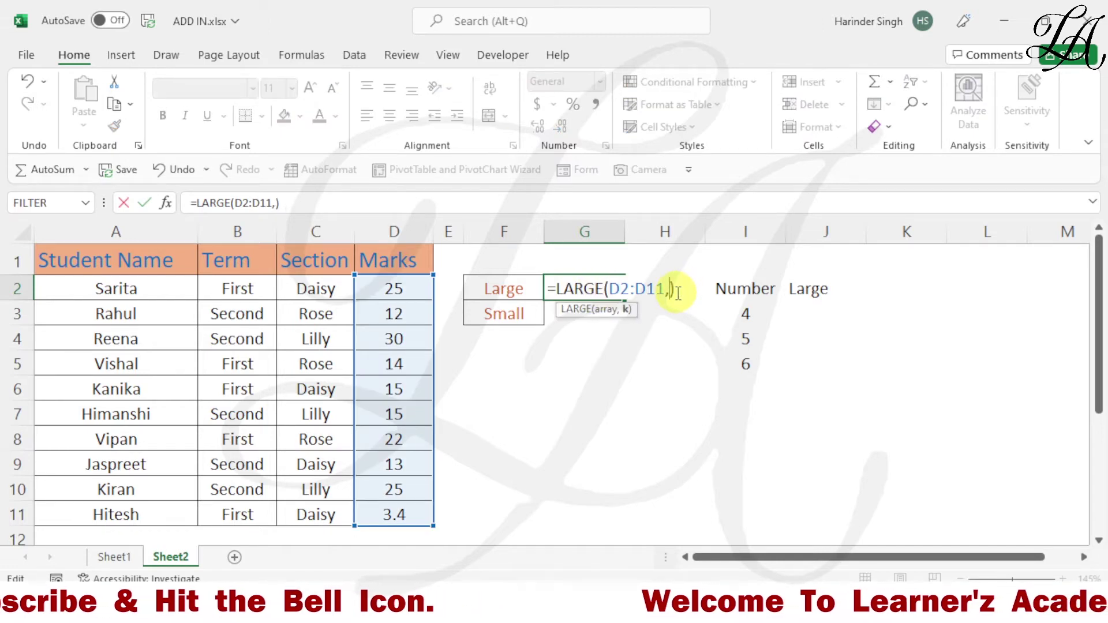
{"action": "type", "text": "2"}
{"action": "key", "text": "Return"}
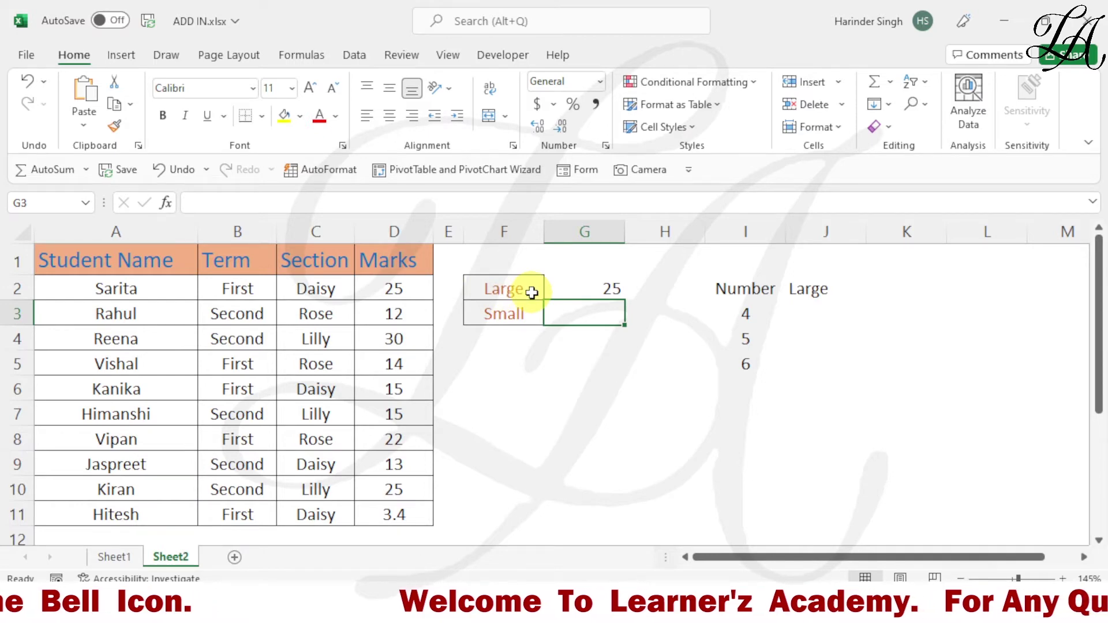
{"action": "double_click", "coordinate": [612, 288]}
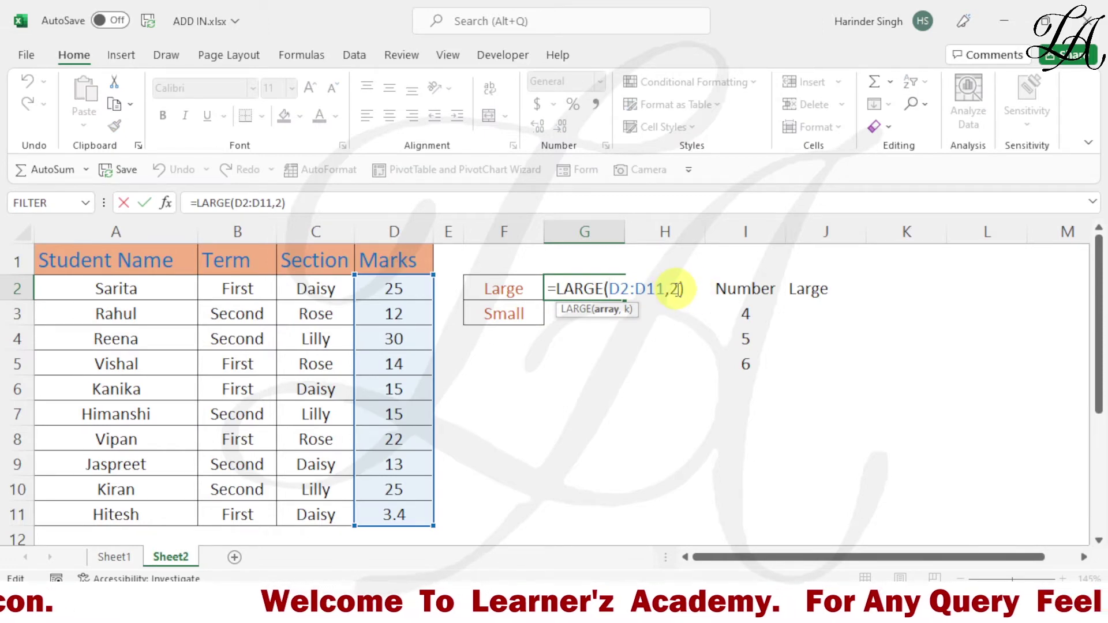
{"action": "left_click", "coordinate": [643, 333]}
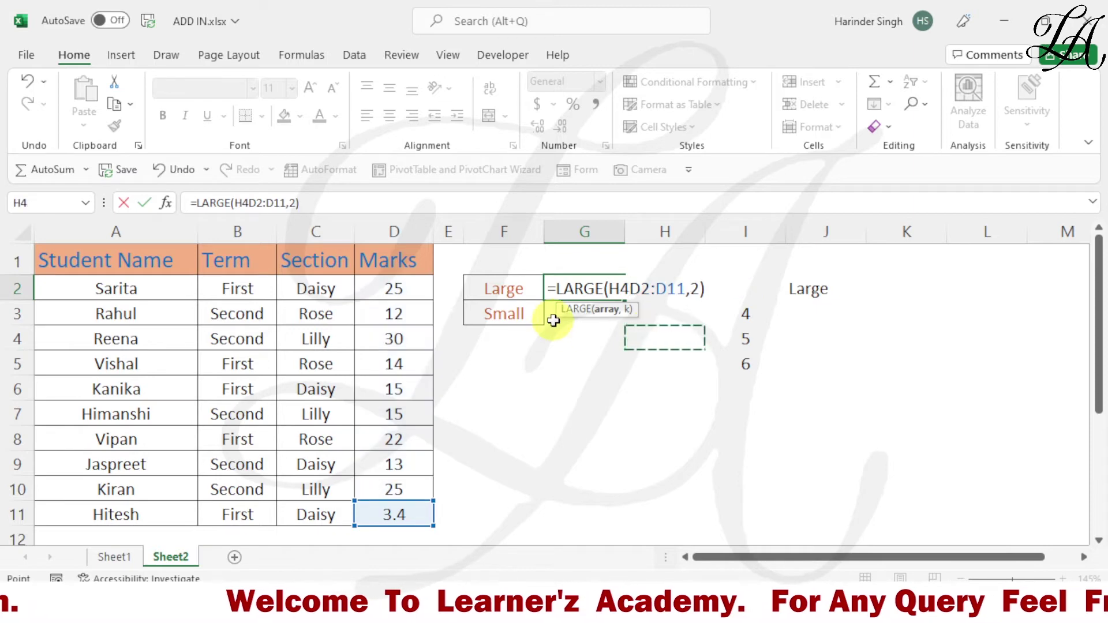
{"action": "key", "text": "BackSpace"}
{"action": "key", "text": "BackSpace"}
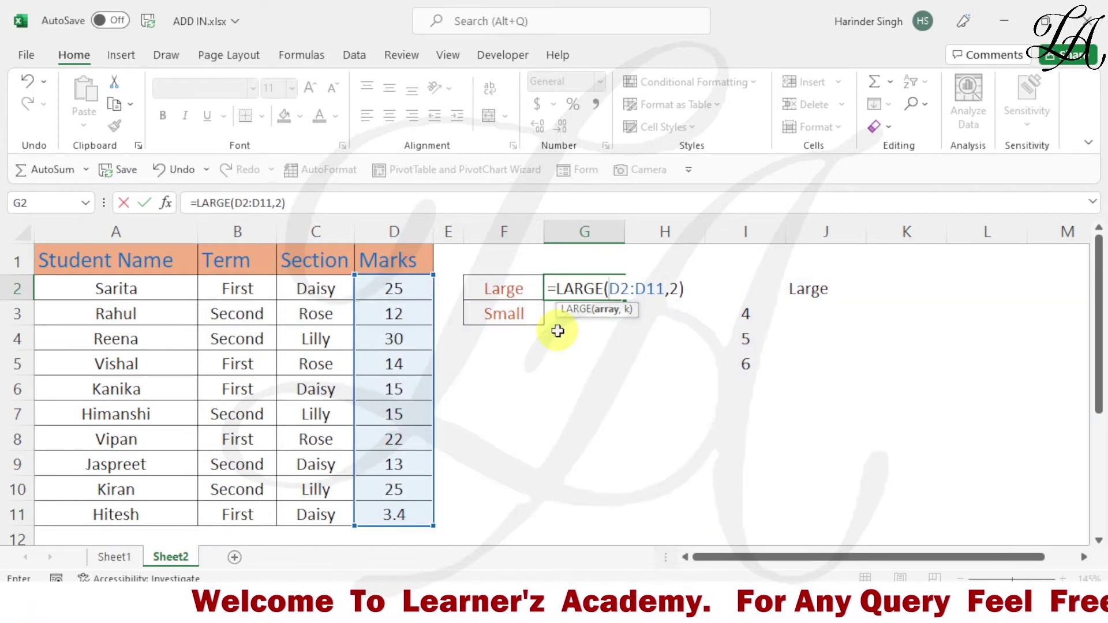
{"action": "key", "text": "Return"}
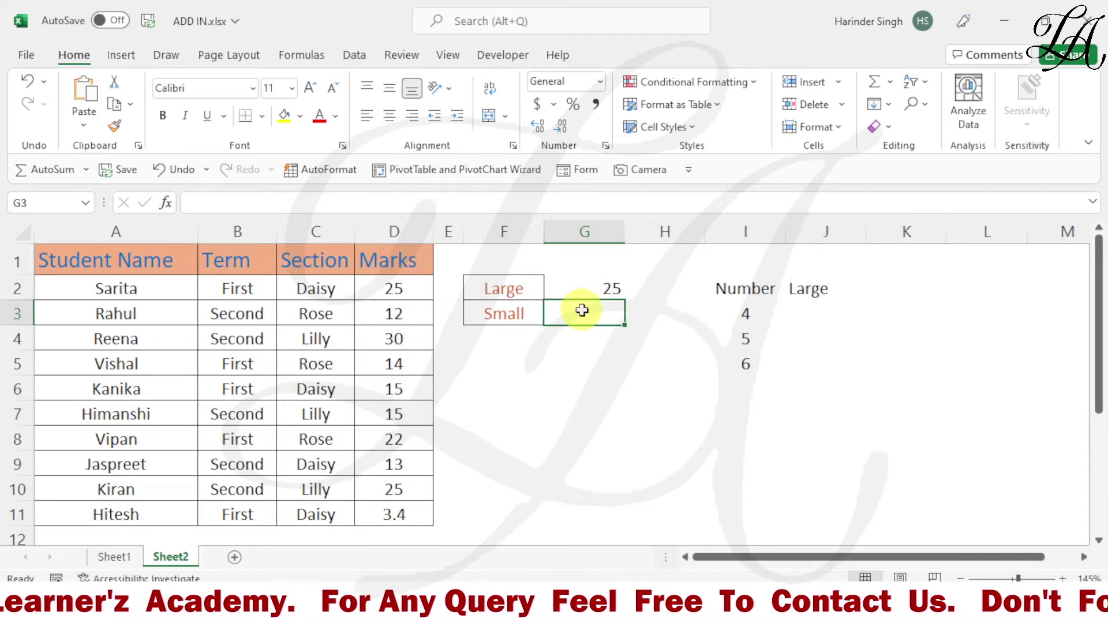
Enter =SMALL(D2:D11,2) in G3 and check it against the two lowest marks in the Marks column
{"action": "type", "text": "="}
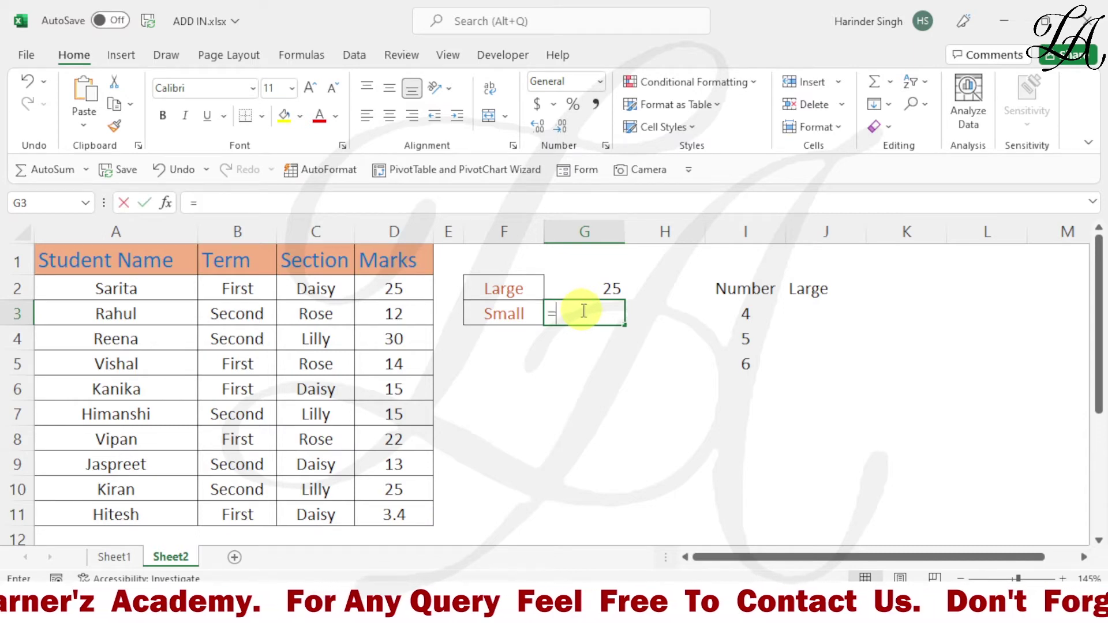
{"action": "type", "text": "small"}
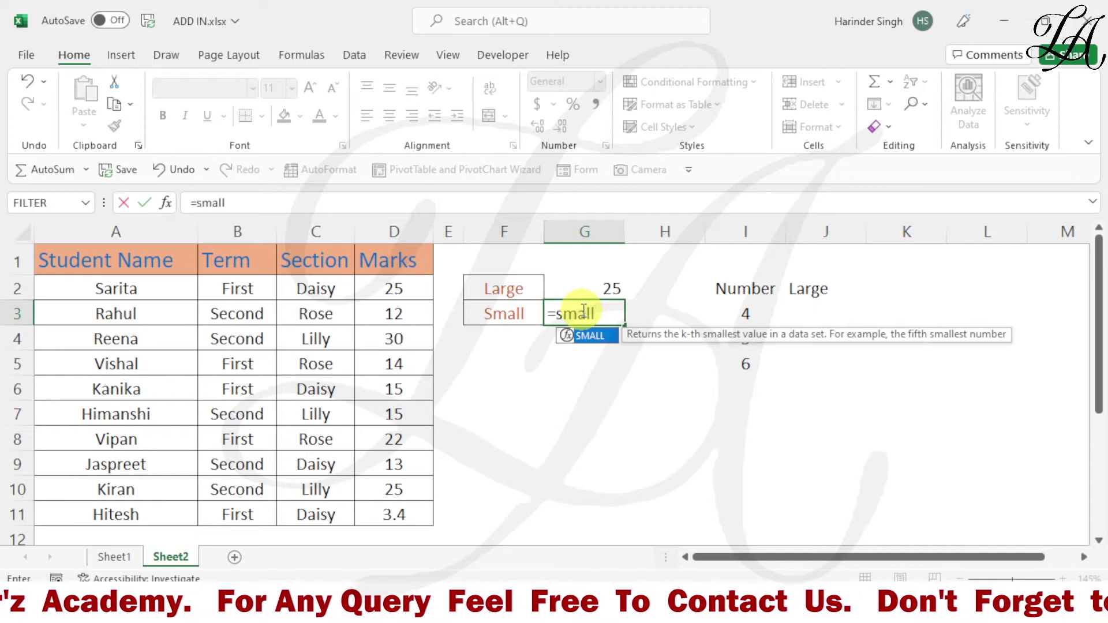
{"action": "type", "text": "("}
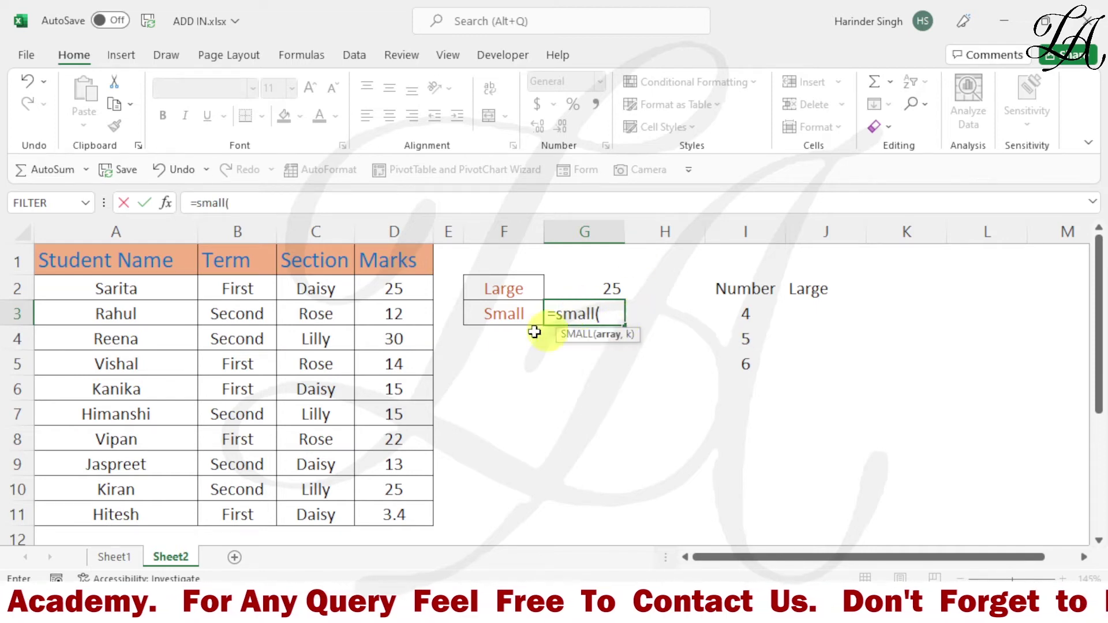
{"action": "left_click_drag", "start_coordinate": [394, 289], "coordinate": [395, 508]}
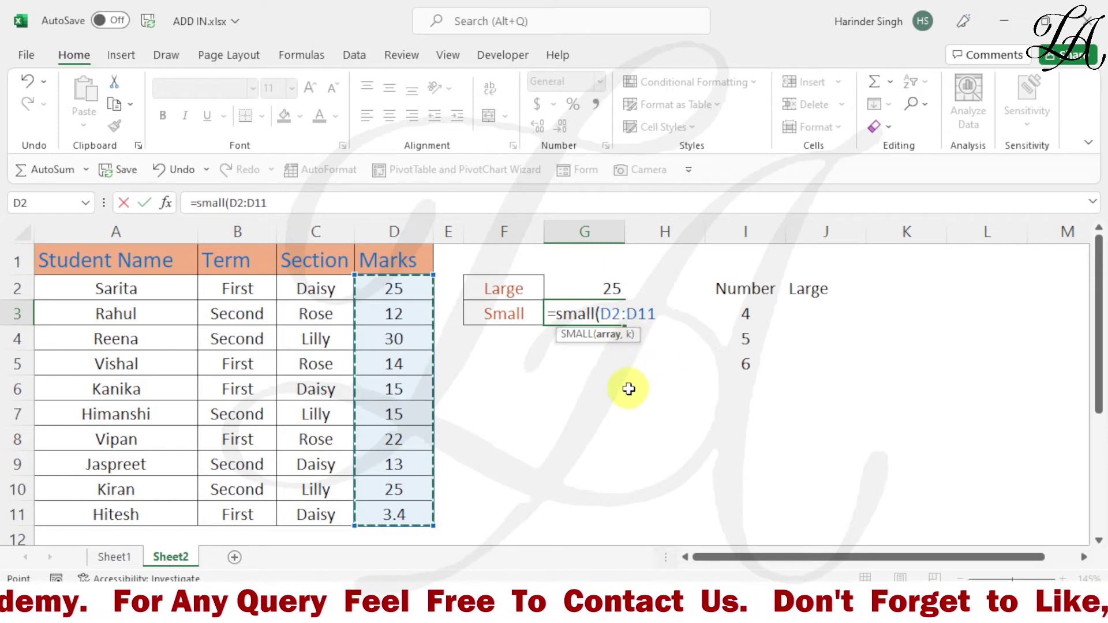
{"action": "type", "text": ","}
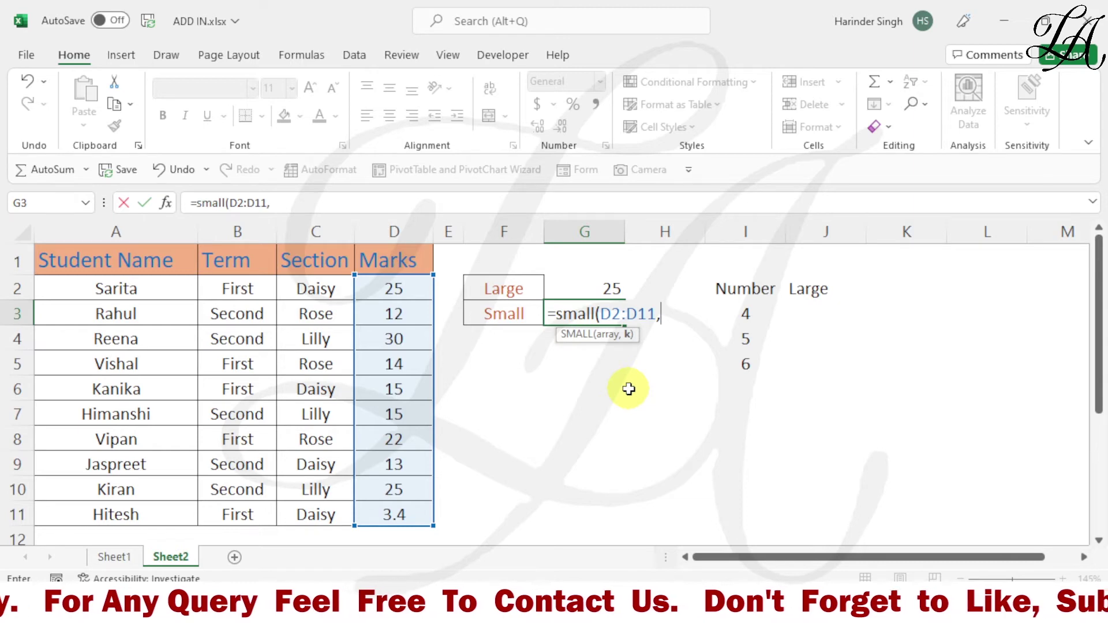
{"action": "type", "text": "2"}
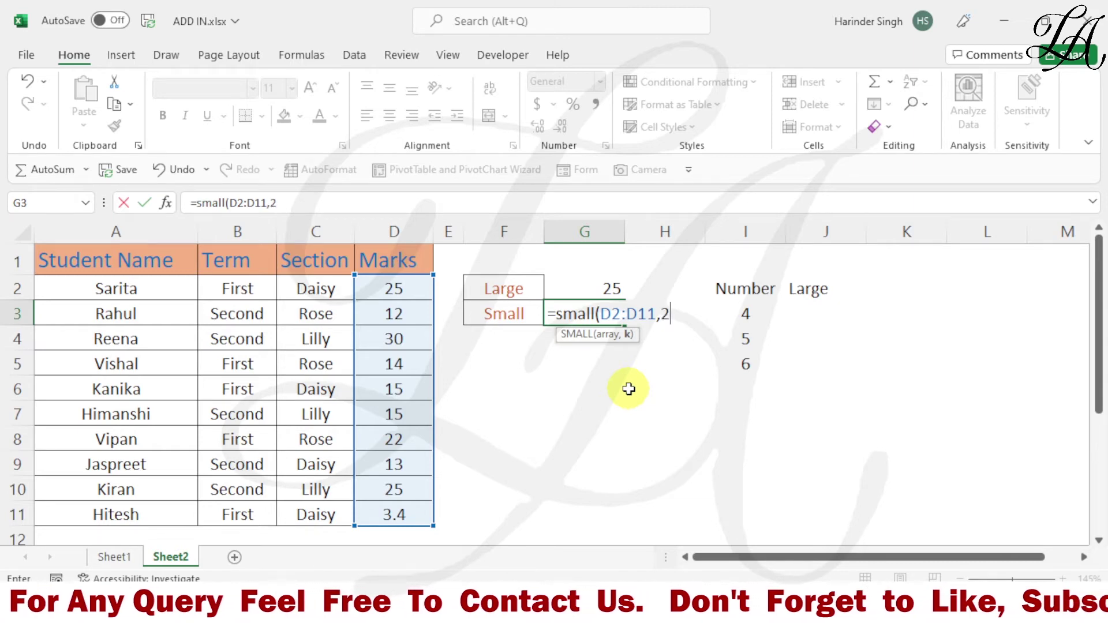
{"action": "type", "text": ")"}
{"action": "key", "text": "Return"}
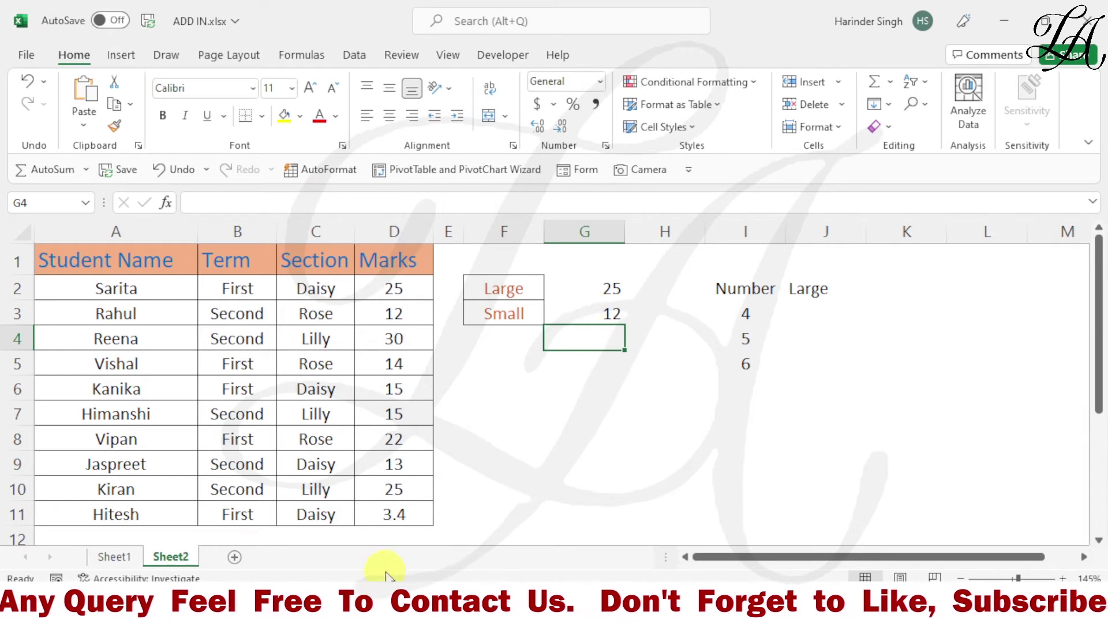
{"action": "left_click", "coordinate": [395, 518]}
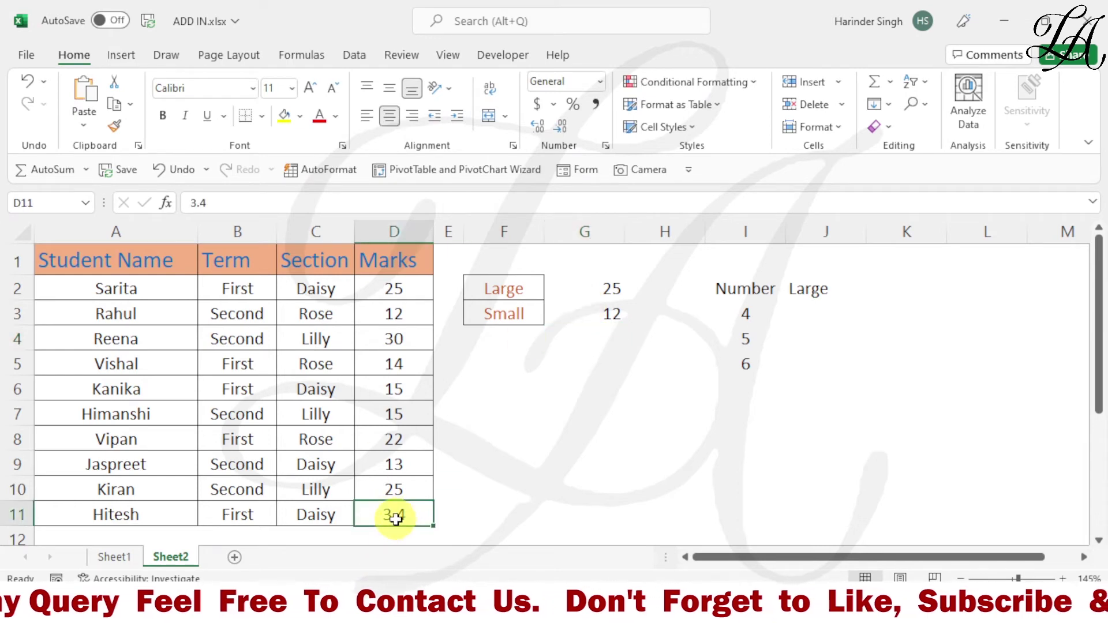
{"action": "left_click", "coordinate": [397, 317]}
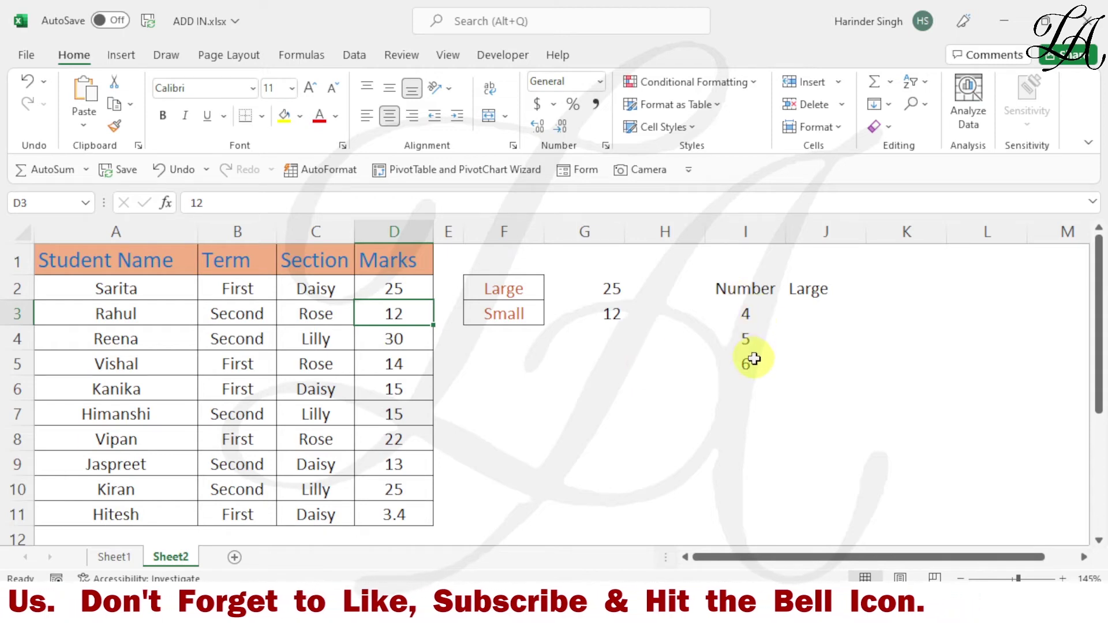
Enter a LARGE formula in J3 using the marks range D2:D11 and cell I3 as the k argument
{"action": "left_click", "coordinate": [801, 313]}
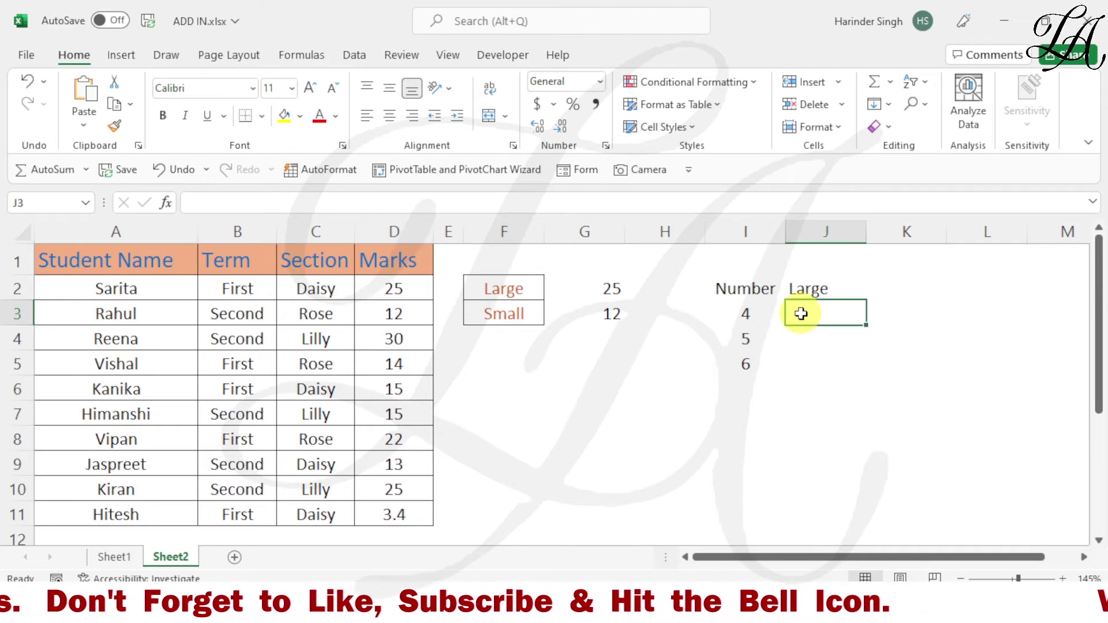
{"action": "type", "text": "=larg"}
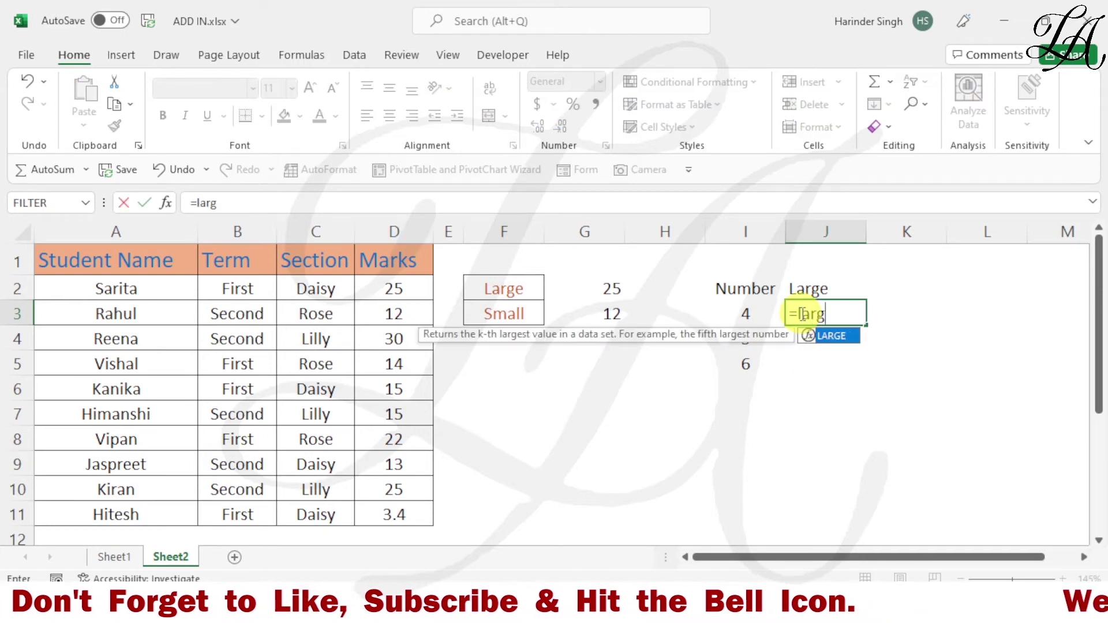
{"action": "type", "text": "e("}
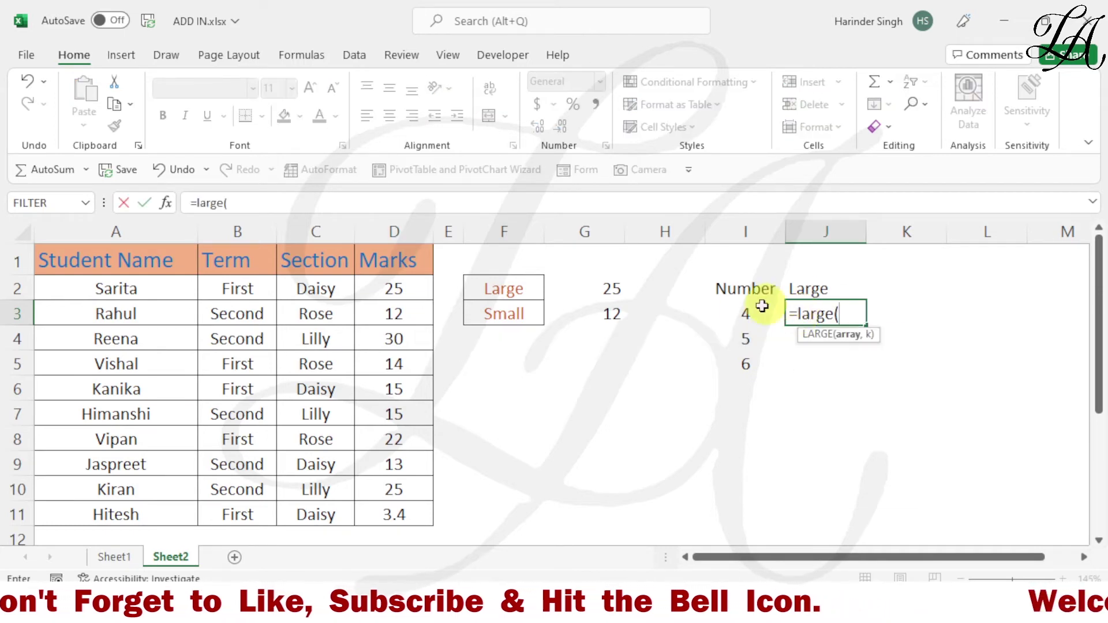
{"action": "left_click_drag", "start_coordinate": [413, 292], "coordinate": [417, 518]}
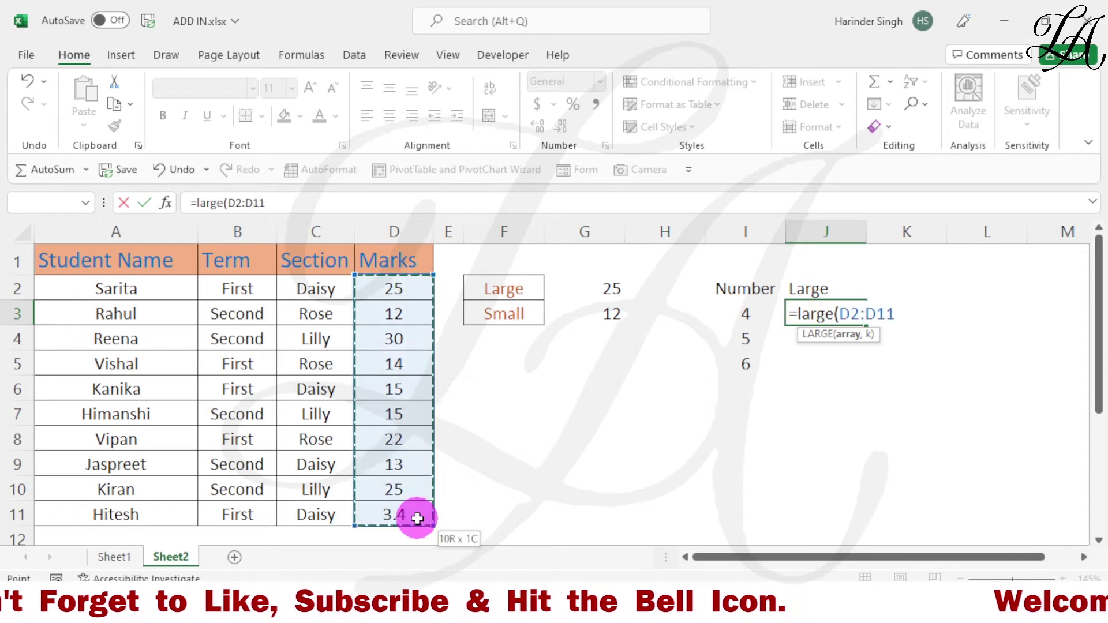
{"action": "type", "text": ","}
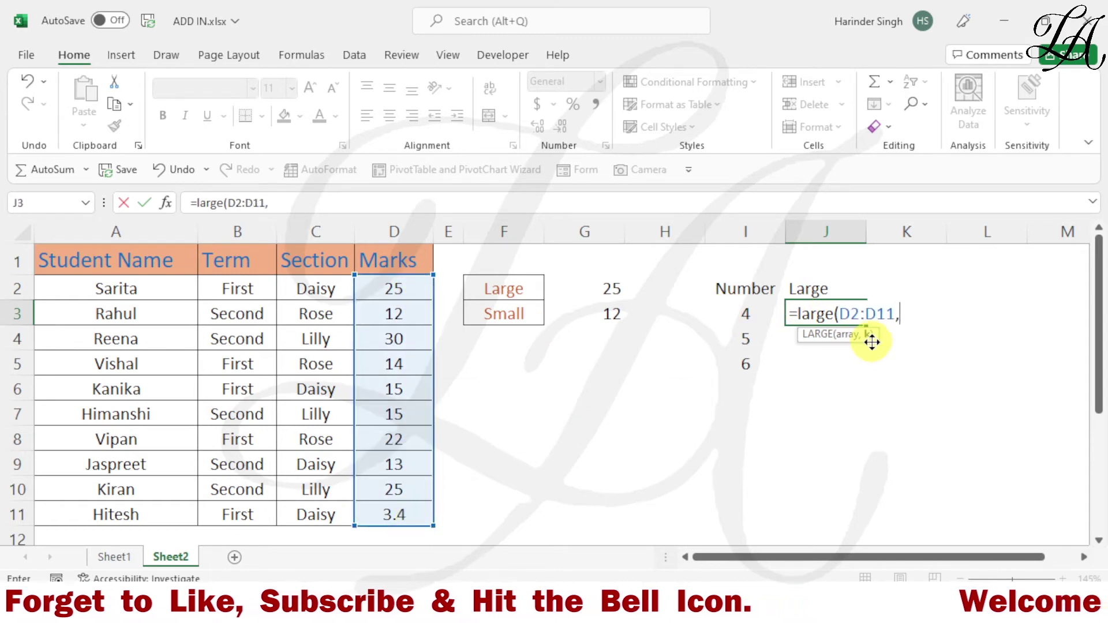
{"action": "left_click", "coordinate": [756, 314]}
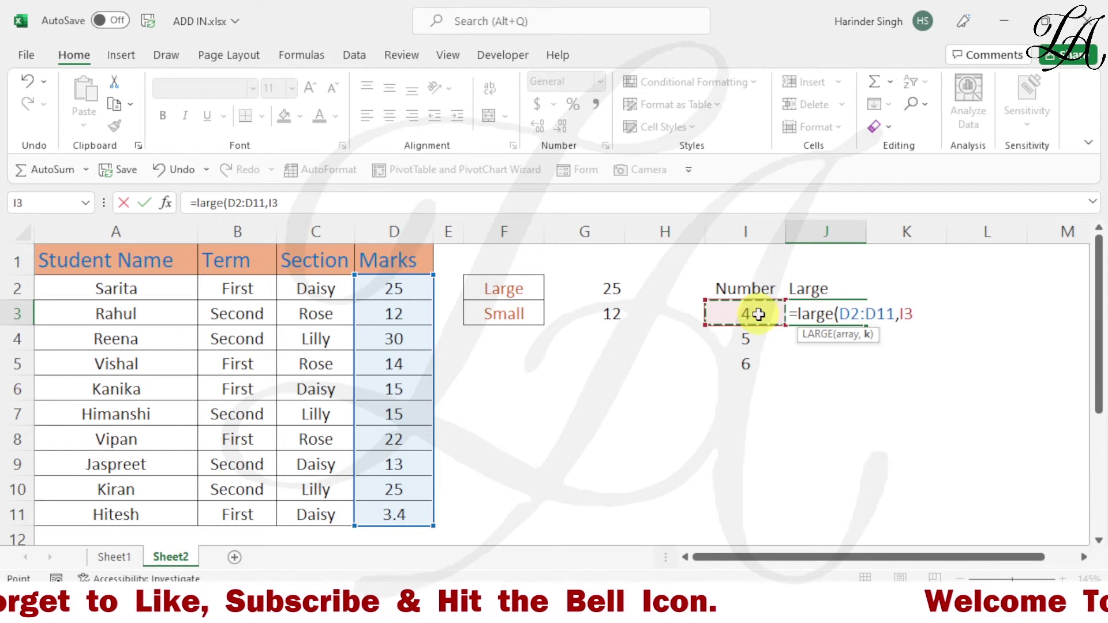
{"action": "type", "text": ")"}
{"action": "key", "text": "Return"}
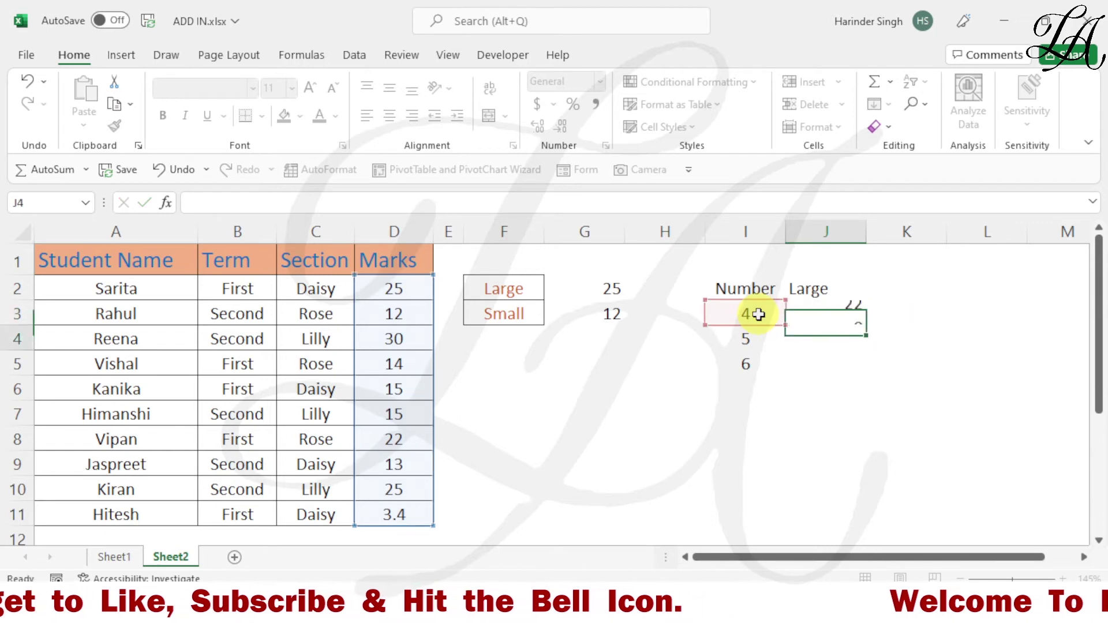
Fill the LARGE formula from J3 down through J5 and inspect the copied formula in J5
{"action": "left_click", "coordinate": [808, 316]}
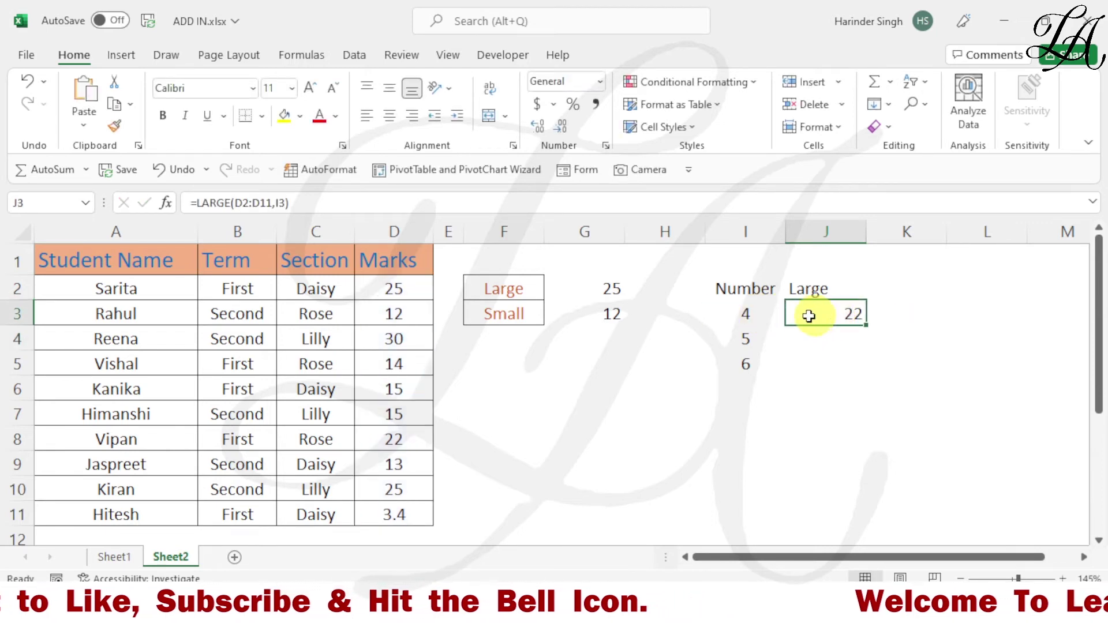
{"action": "left_click_drag", "start_coordinate": [865, 325], "coordinate": [862, 367]}
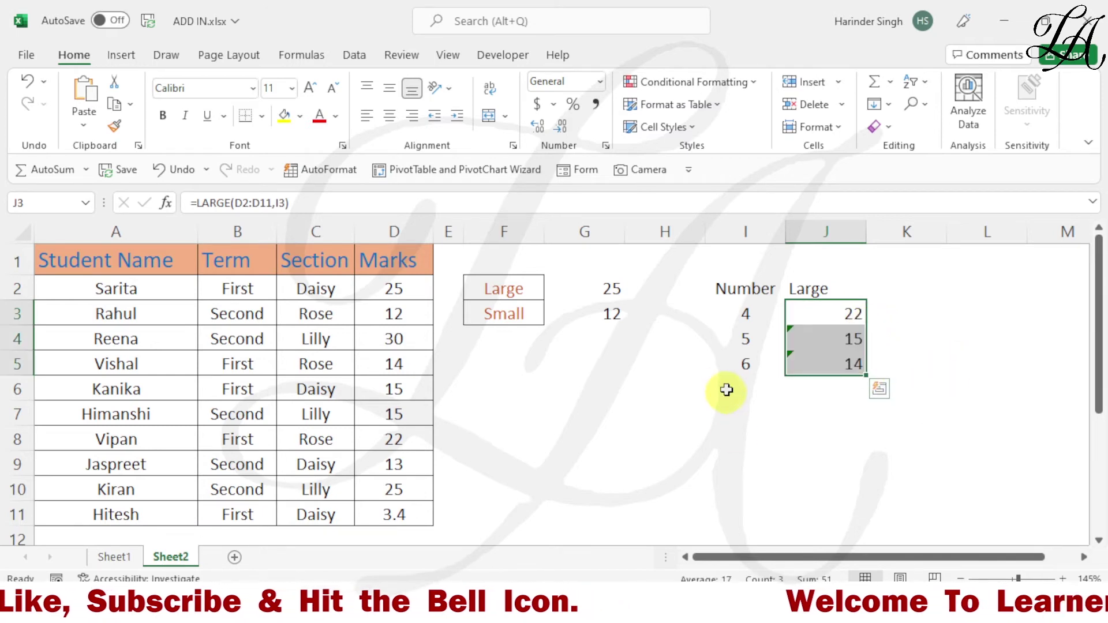
{"action": "left_click", "coordinate": [903, 336]}
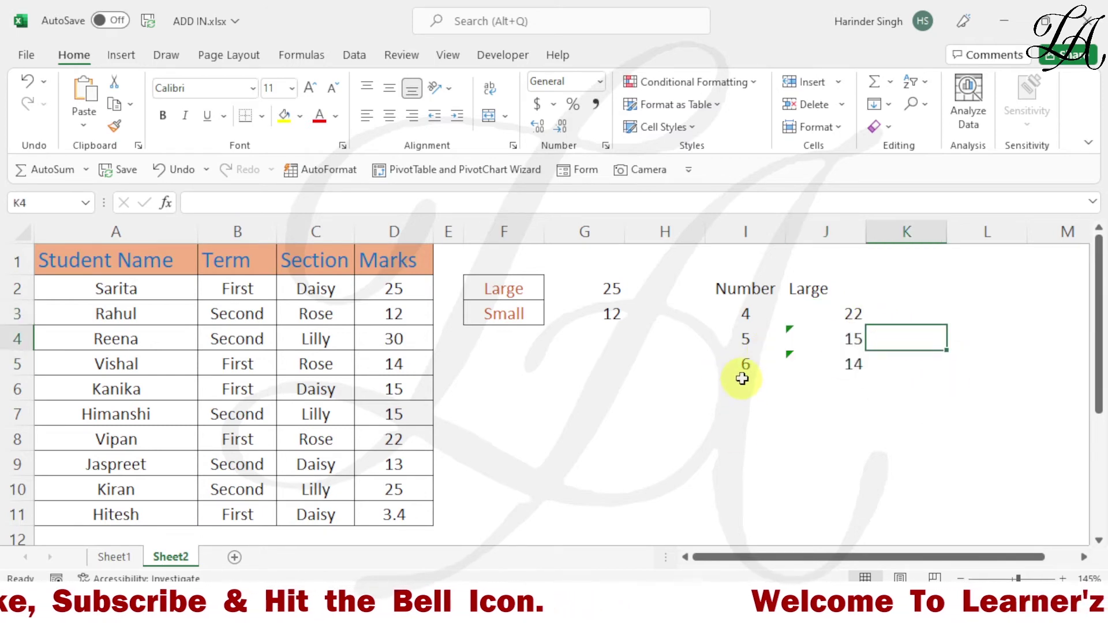
{"action": "left_click", "coordinate": [856, 369]}
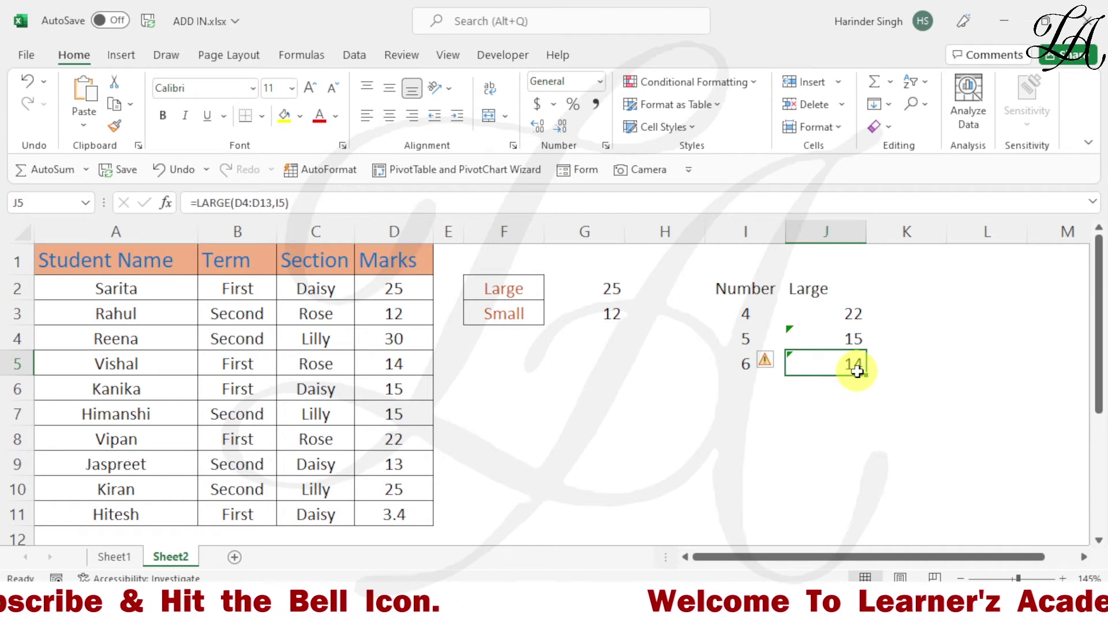
Write a LARGE formula in cell I8 using the marks range D2:D11 and the array constant {1,2,3} as the k argument
{"action": "left_click", "coordinate": [704, 429]}
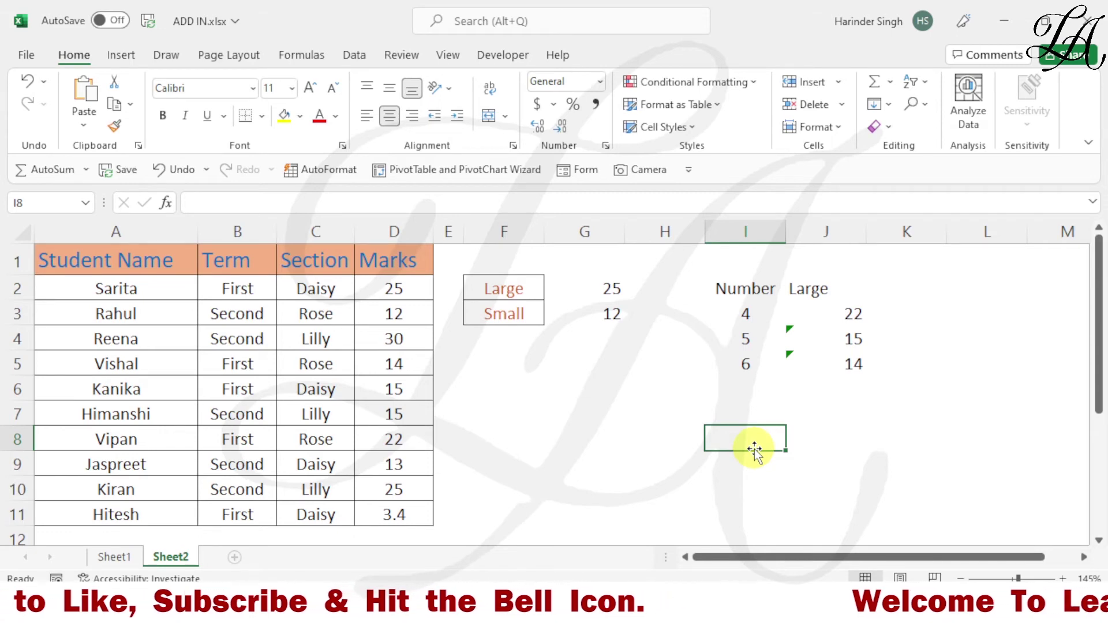
{"action": "type", "text": "="}
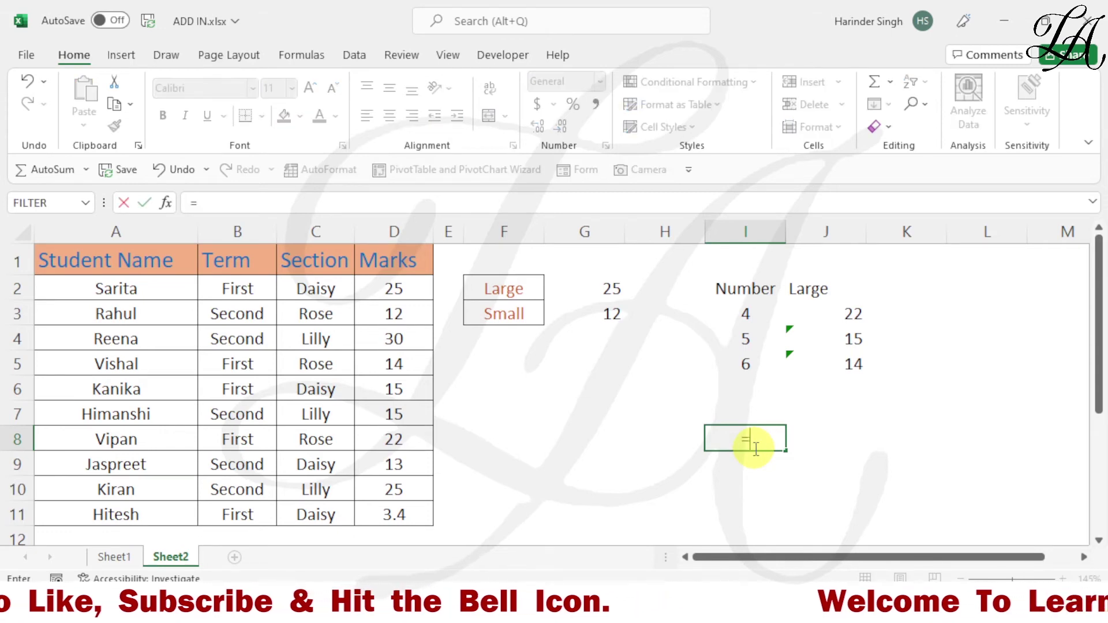
{"action": "type", "text": "lar"}
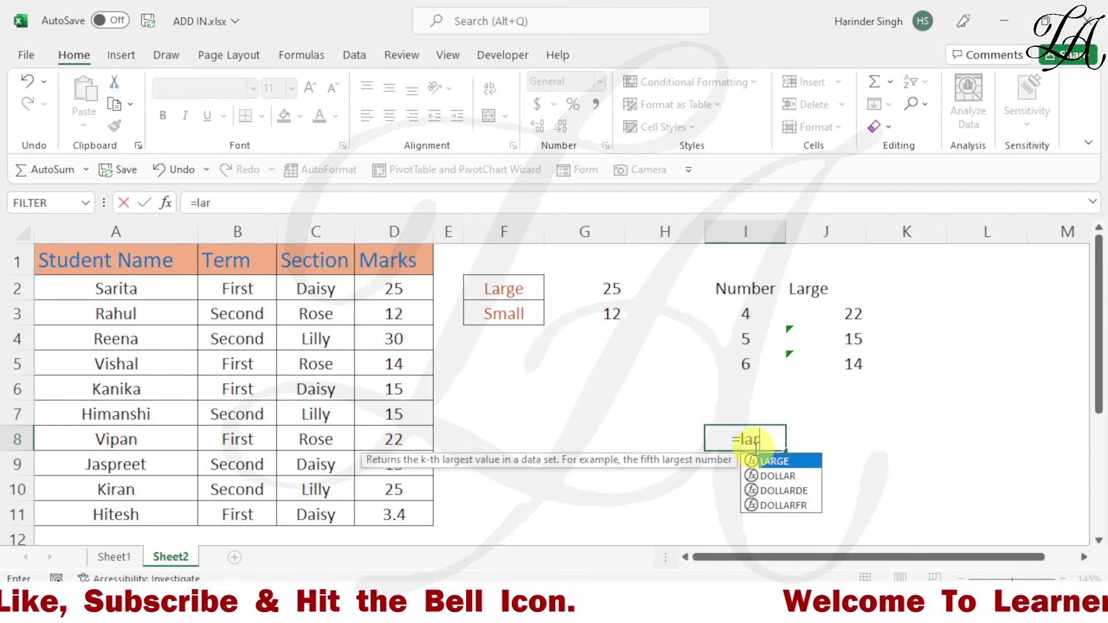
{"action": "type", "text": "ge("}
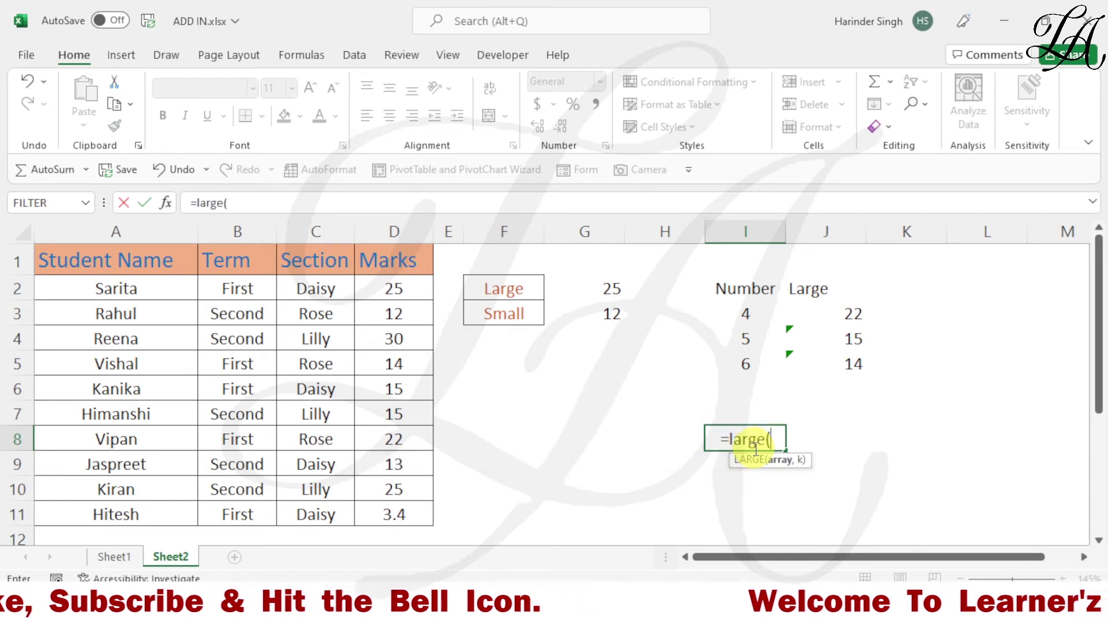
{"action": "left_click", "coordinate": [409, 297]}
{"action": "left_click_drag", "start_coordinate": [409, 297], "coordinate": [390, 516]}
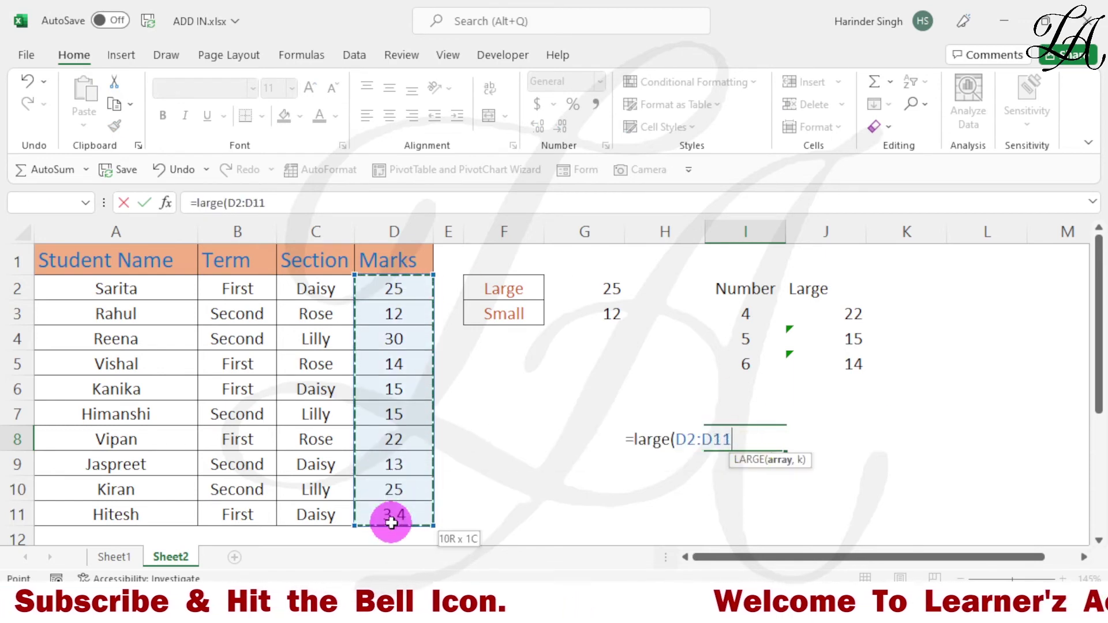
{"action": "type", "text": ","}
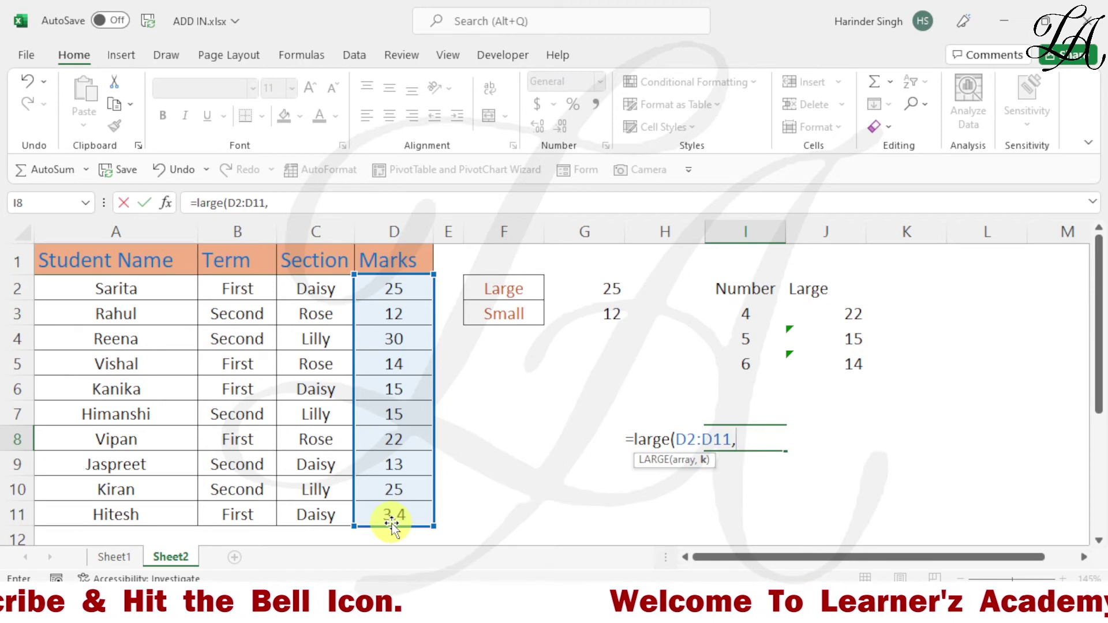
{"action": "type", "text": "{1,2,3"}
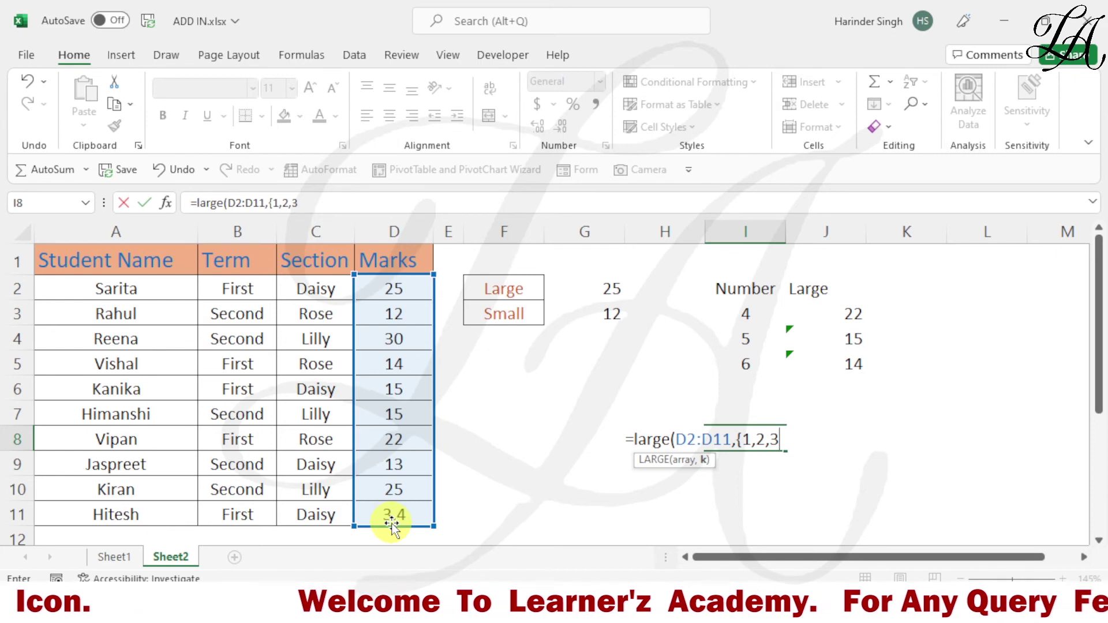
{"action": "type", "text": "}"}
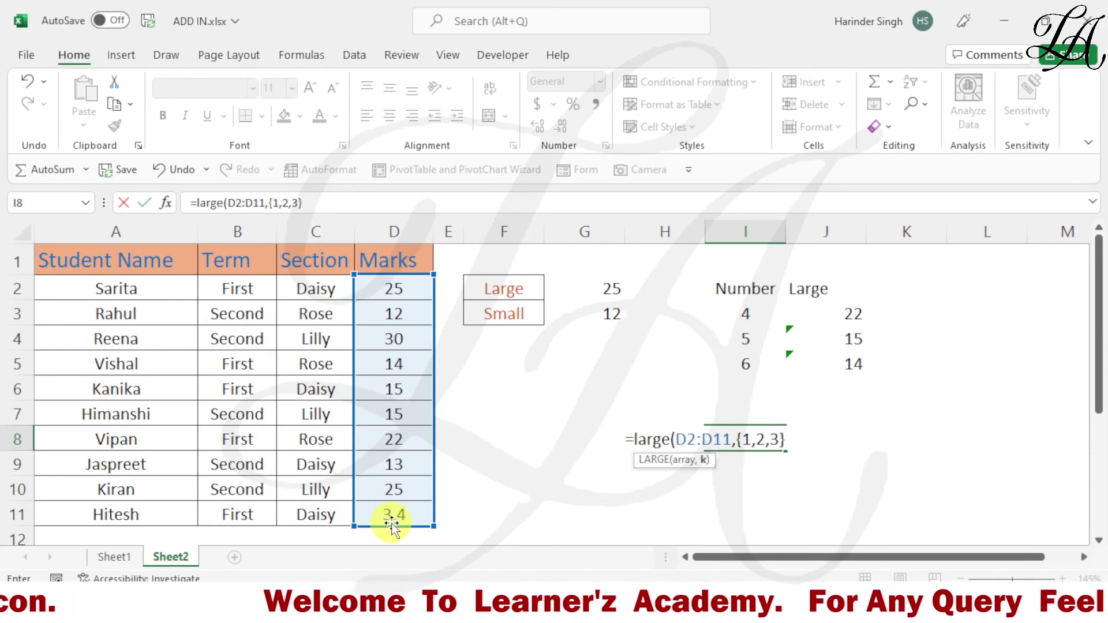
{"action": "type", "text": ")"}
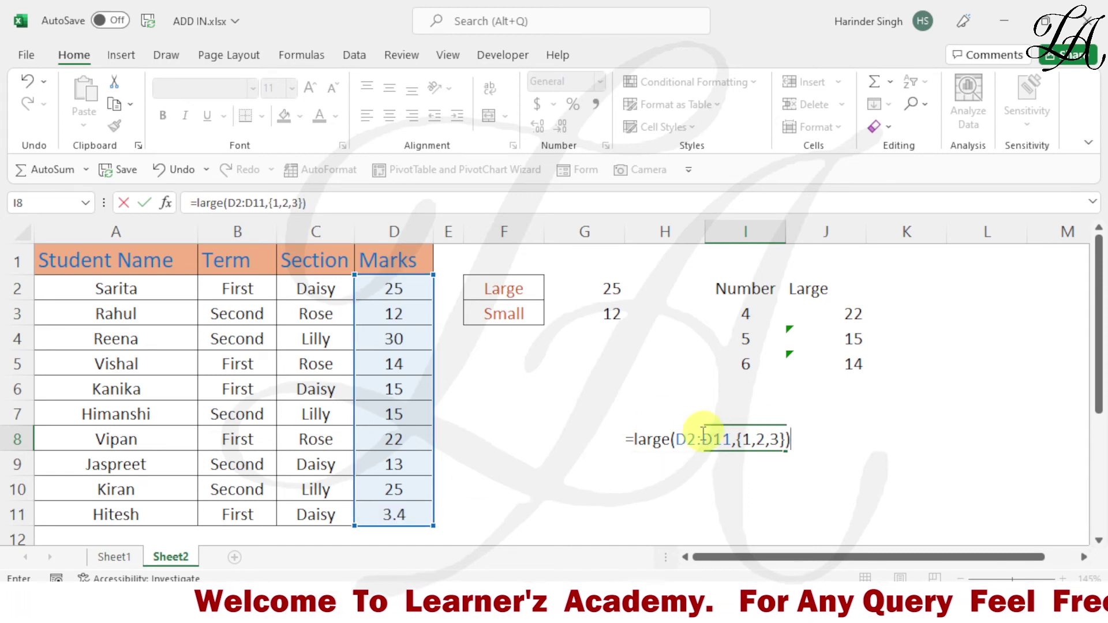
Wrap the LARGE formula in I8 in a SUM function and enter it as =SUM(LARGE(D2:D11,{1,2,3}))
{"action": "left_click", "coordinate": [634, 439]}
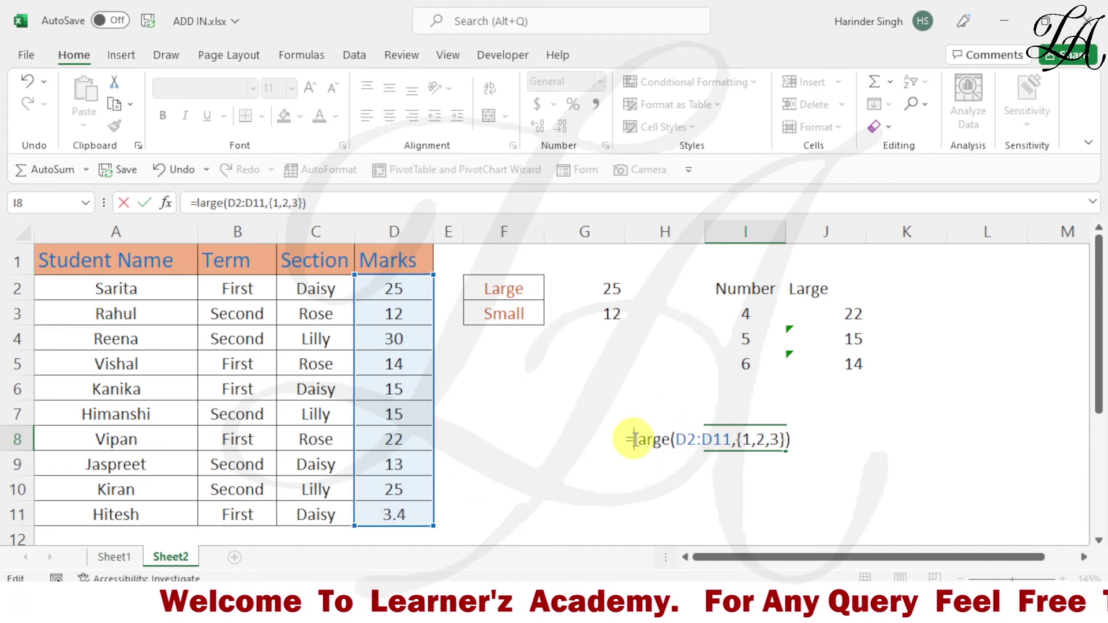
{"action": "type", "text": "sum"}
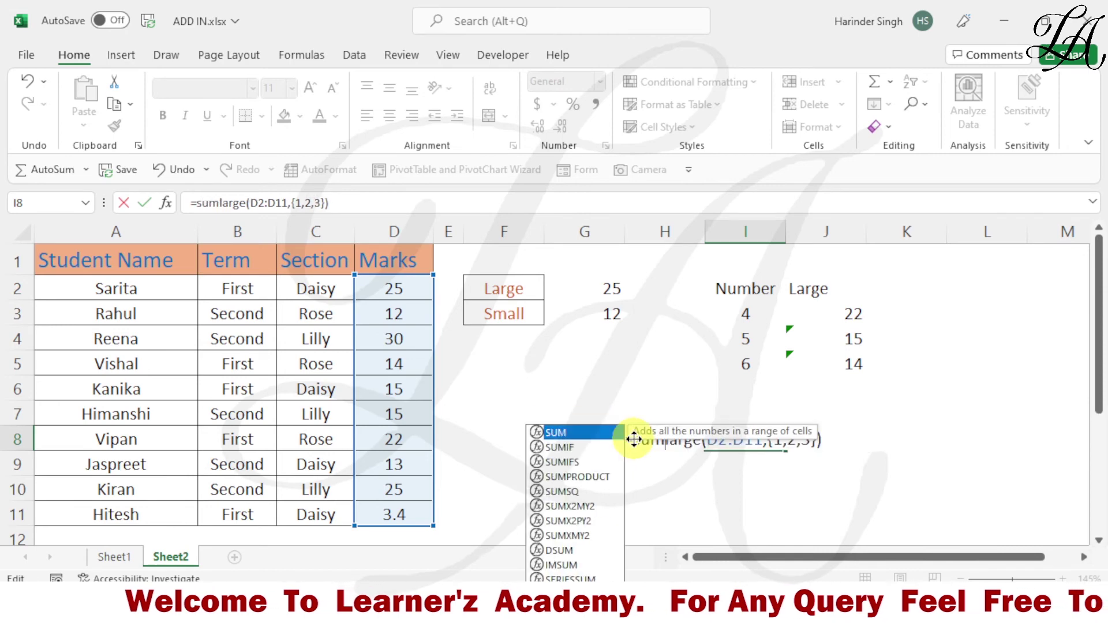
{"action": "type", "text": "("}
{"action": "key", "text": "Right"}
{"action": "key", "text": "Right"}
{"action": "key", "text": "Right"}
{"action": "key", "text": "Right"}
{"action": "key", "text": "Right"}
{"action": "key", "text": "Right"}
{"action": "key", "text": "Right"}
{"action": "key", "text": "Right"}
{"action": "key", "text": "Right"}
{"action": "key", "text": "Right"}
{"action": "key", "text": "Right"}
{"action": "key", "text": "Right"}
{"action": "key", "text": "Right"}
{"action": "key", "text": "Right"}
{"action": "key", "text": "Right"}
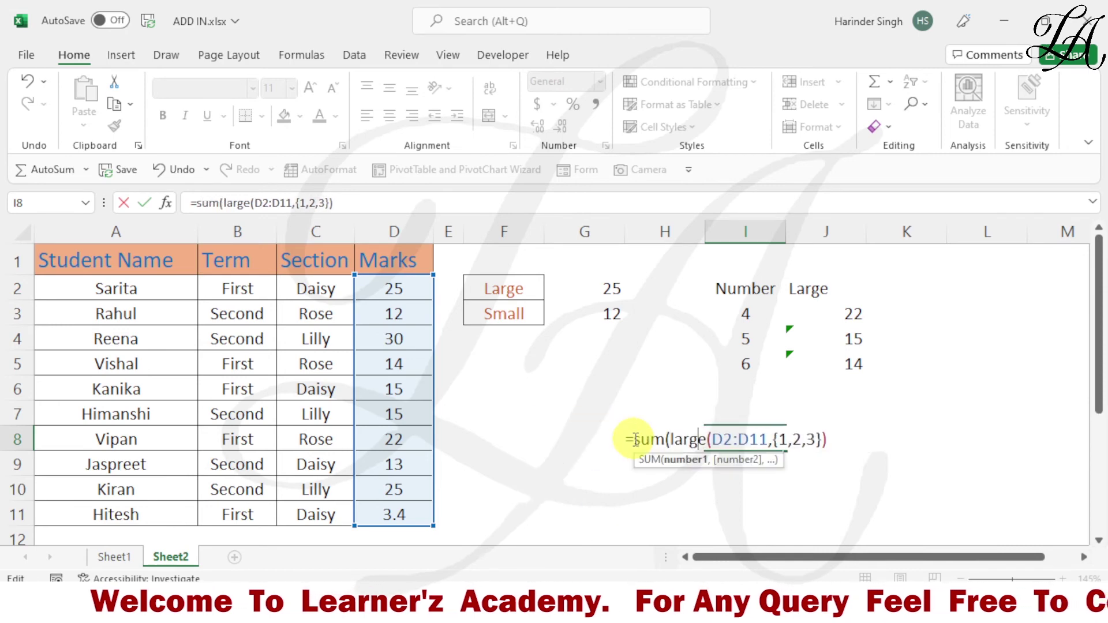
{"action": "key", "text": "Right"}
{"action": "key", "text": "Right"}
{"action": "key", "text": "Right"}
{"action": "key", "text": "Right"}
{"action": "key", "text": "Right"}
{"action": "key", "text": "Right"}
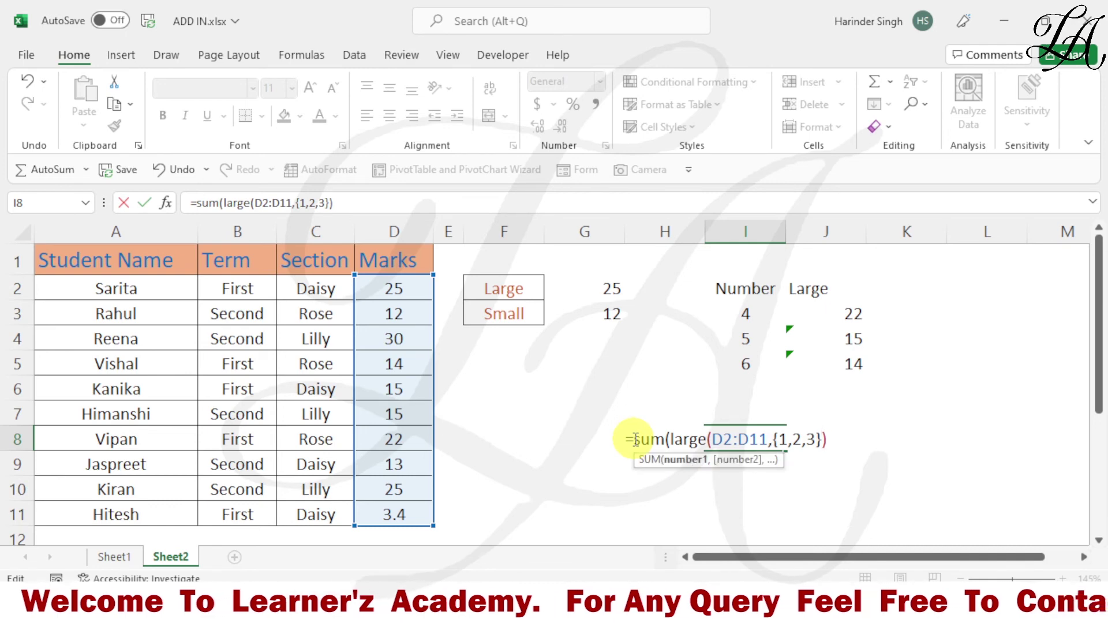
{"action": "type", "text": ")"}
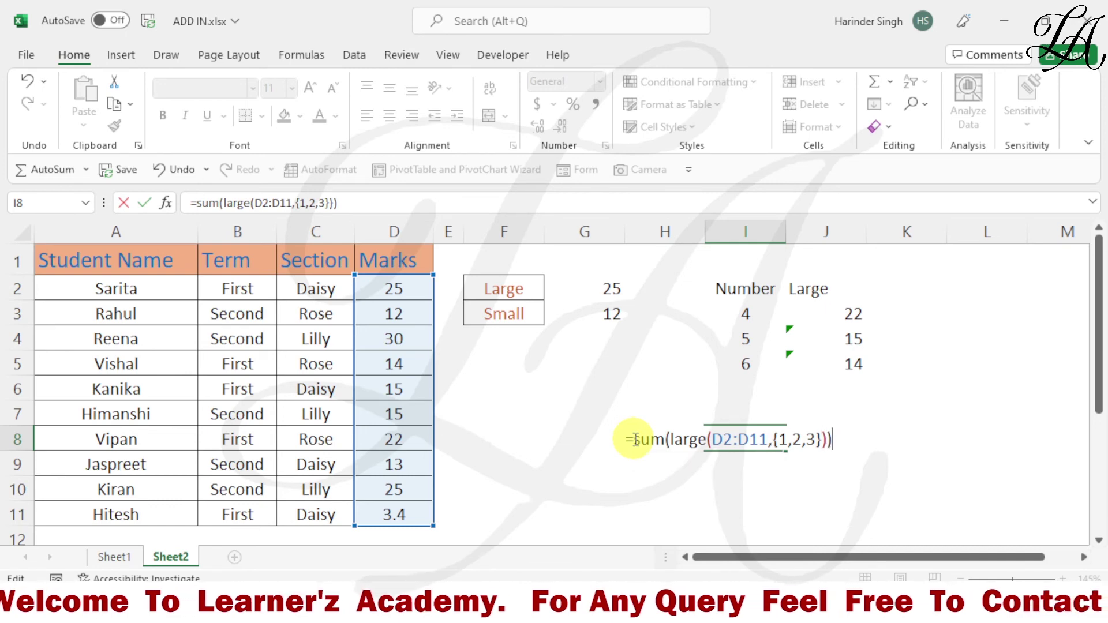
{"action": "key", "text": "Return"}
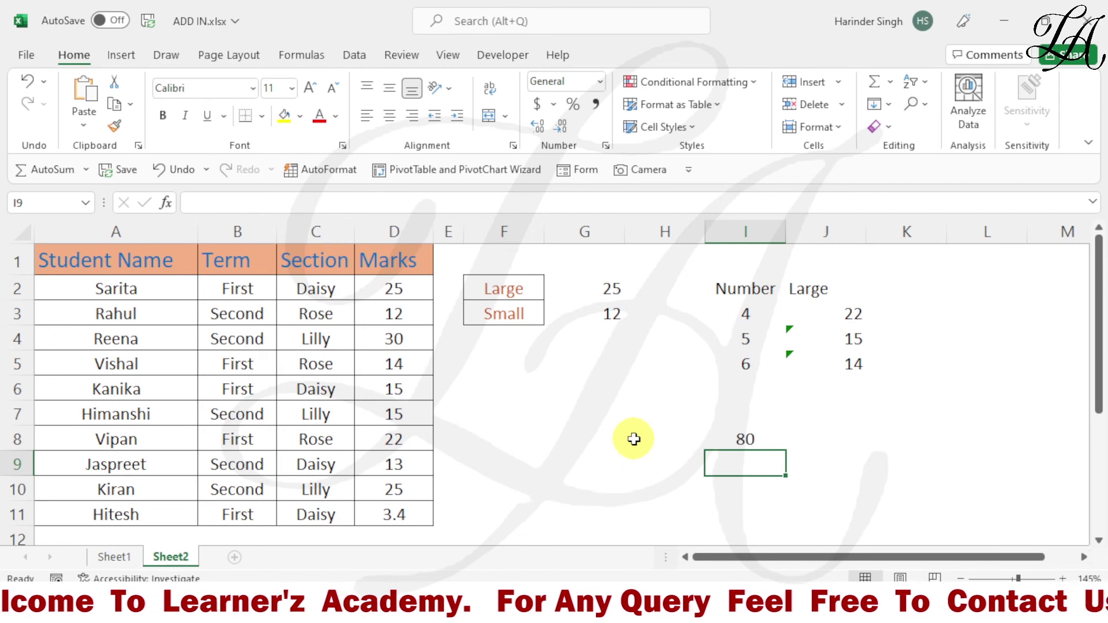